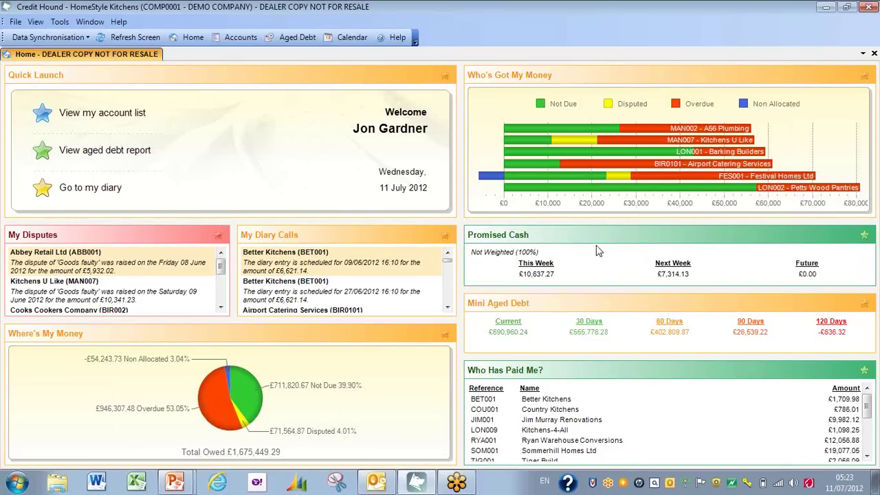
Open the chasing account of Festival Homes Ltd from its overdue amount in the Who's Got My Money chart
mouse_move(732, 182)
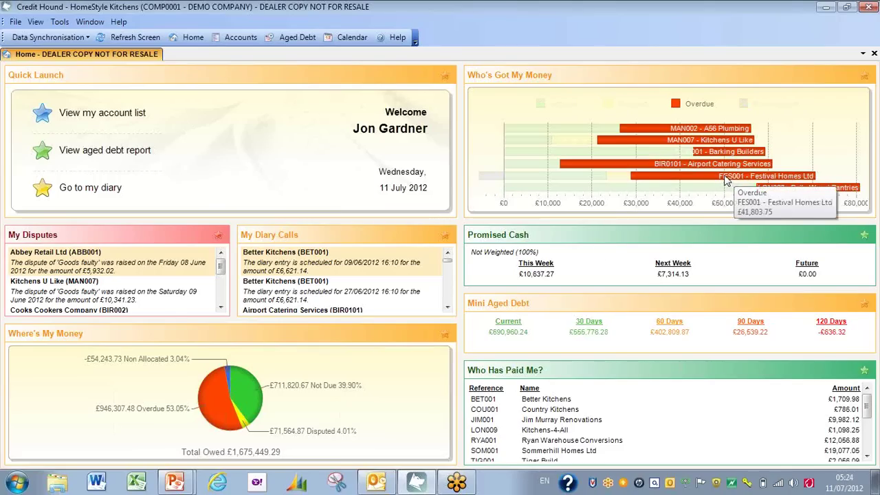
left_click(722, 177)
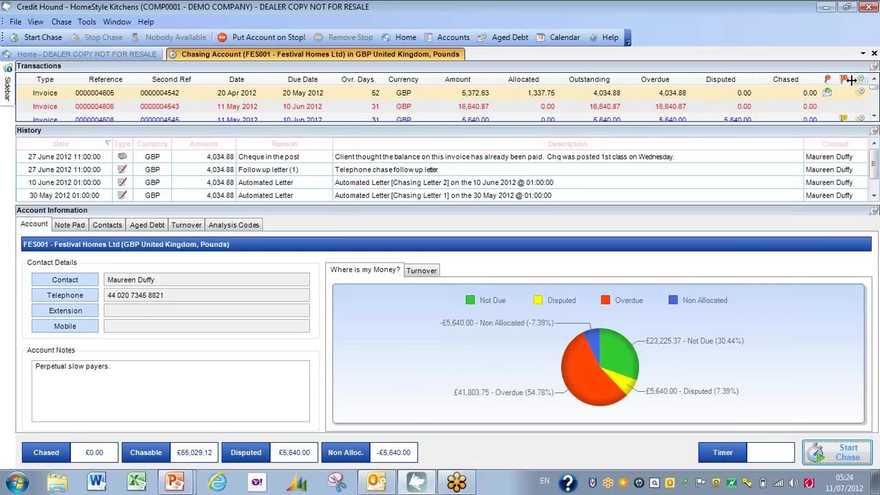
mouse_move(829, 96)
mouse_move(860, 97)
Start a chase with the £16,640.87 invoice due 10 Jun 2012 selected, continuing past the outstanding diary entries
left_click(404, 108)
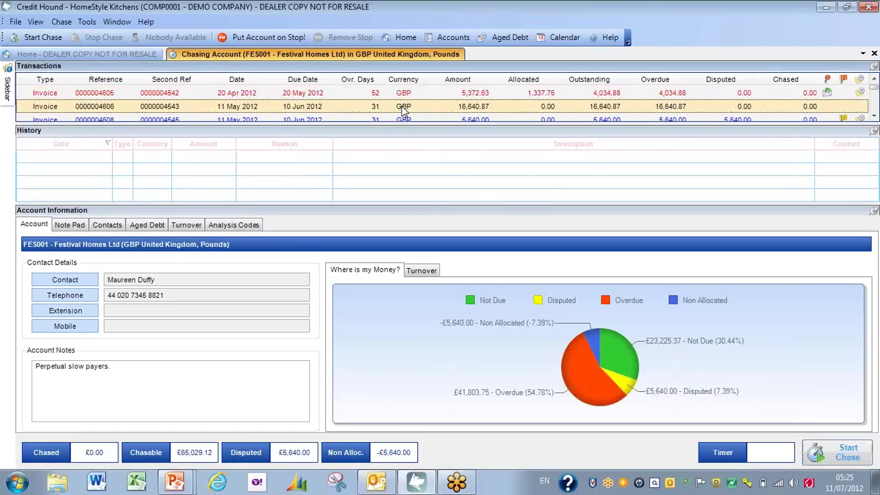
left_click(834, 450)
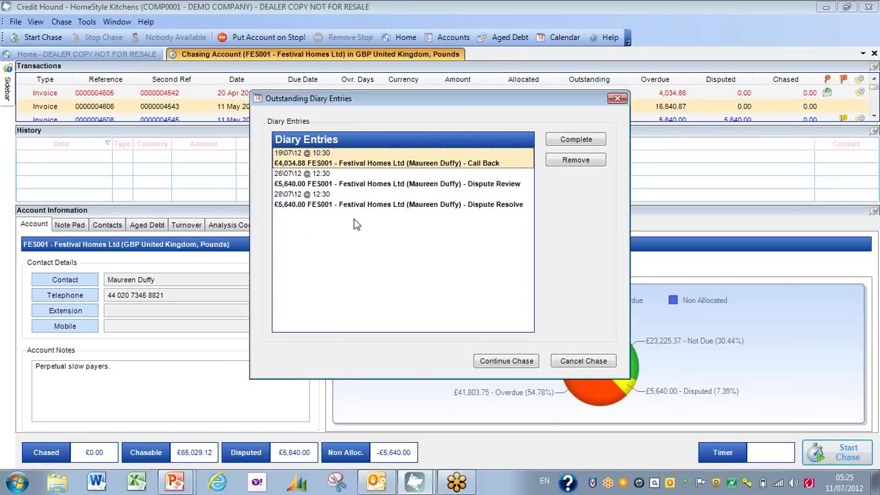
left_click(498, 364)
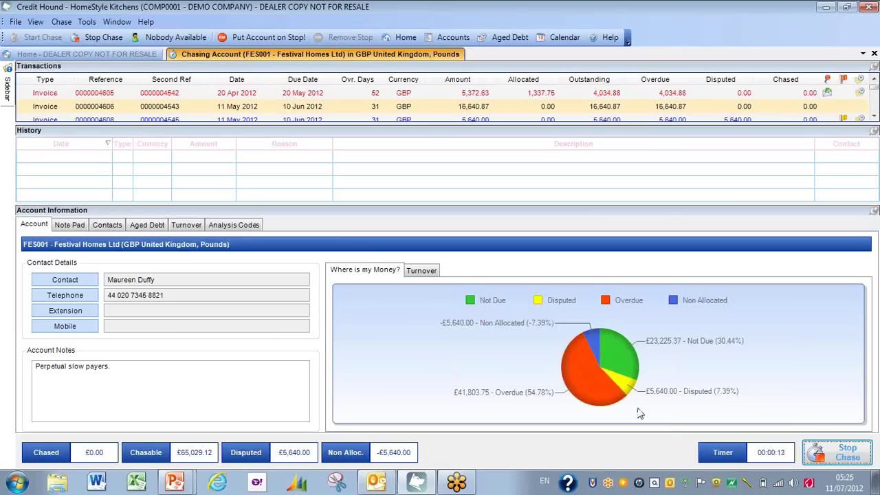
mouse_move(599, 393)
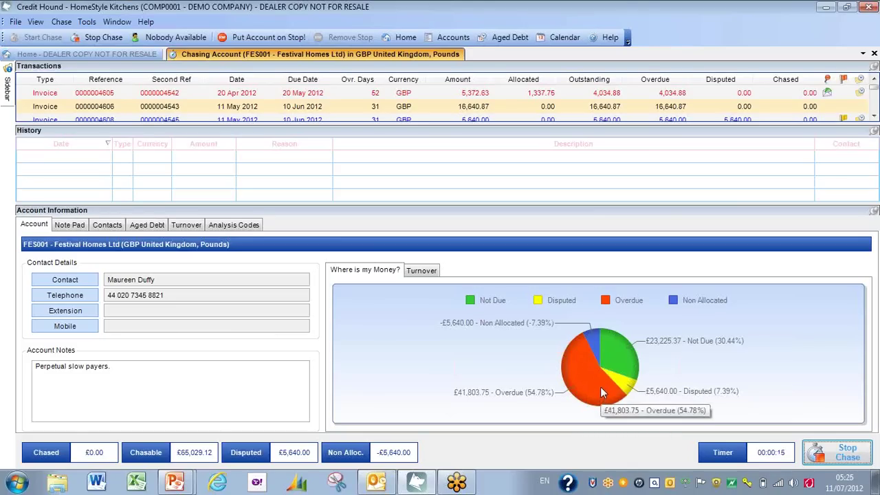
left_click(110, 366)
key("BackSpace")
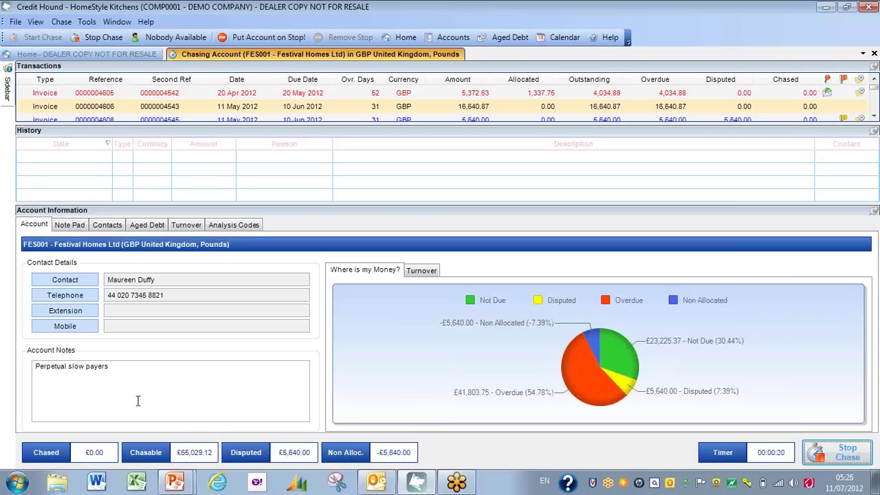
type(".")
Bring up the account's note pad and choose "Invoice not on system" as the reason for non-payment
left_click(71, 225)
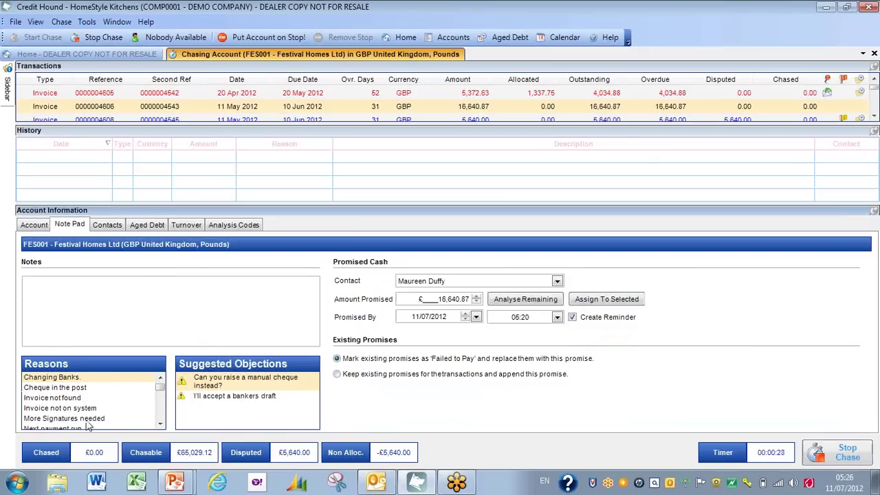
left_click(160, 424)
left_click(160, 424)
left_click(160, 424)
left_click(160, 424)
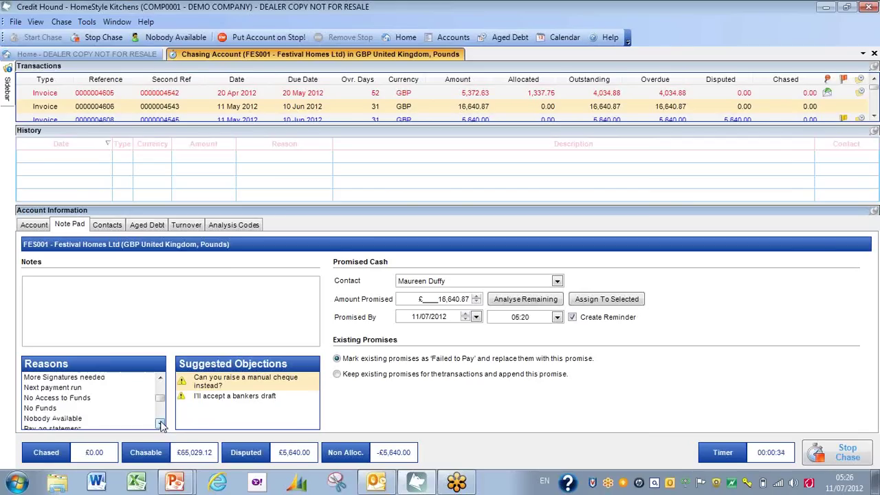
left_click(160, 383)
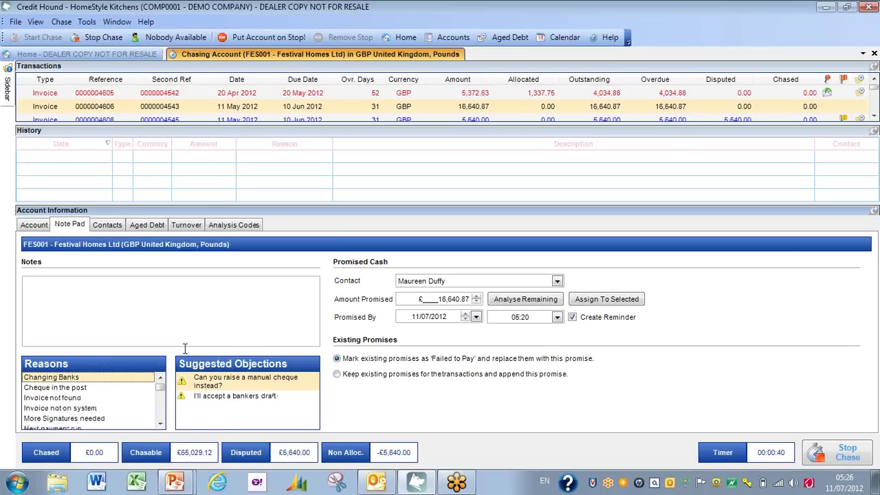
left_click(61, 398)
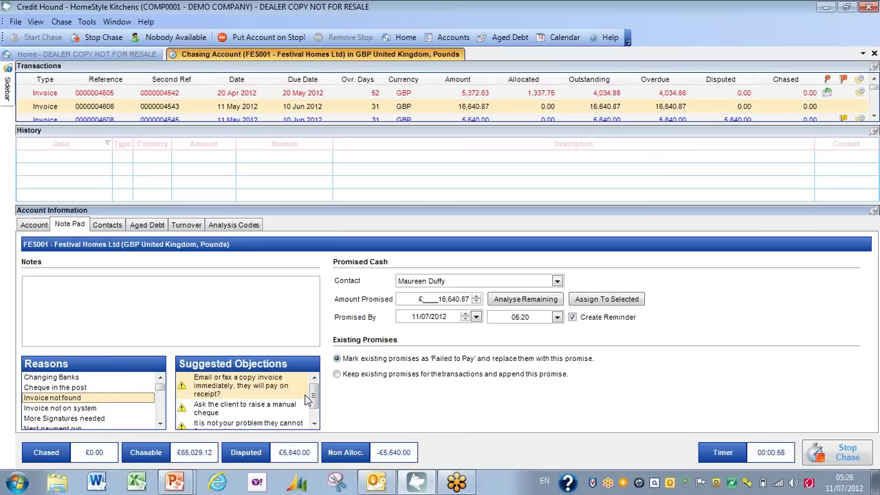
left_click(55, 408)
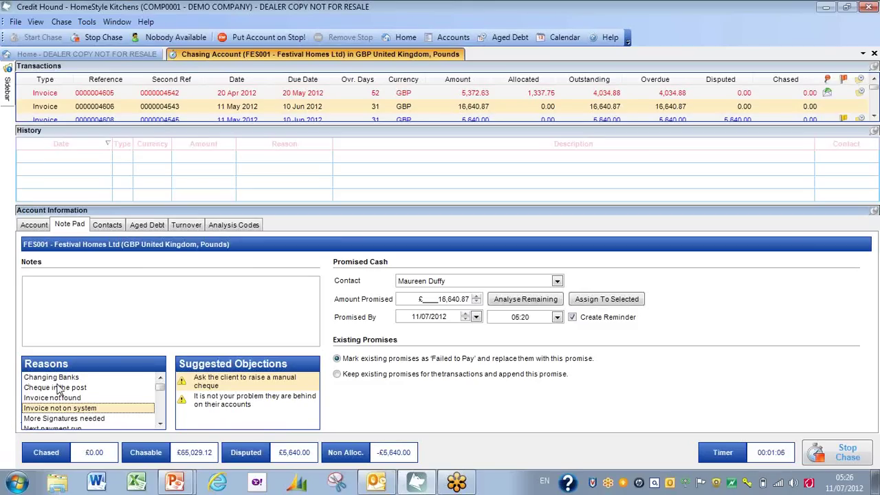
Enter the chase note "Invoice not received. Confirmed that the goods did arrive. Send copy invoice immediately."
left_click(80, 313)
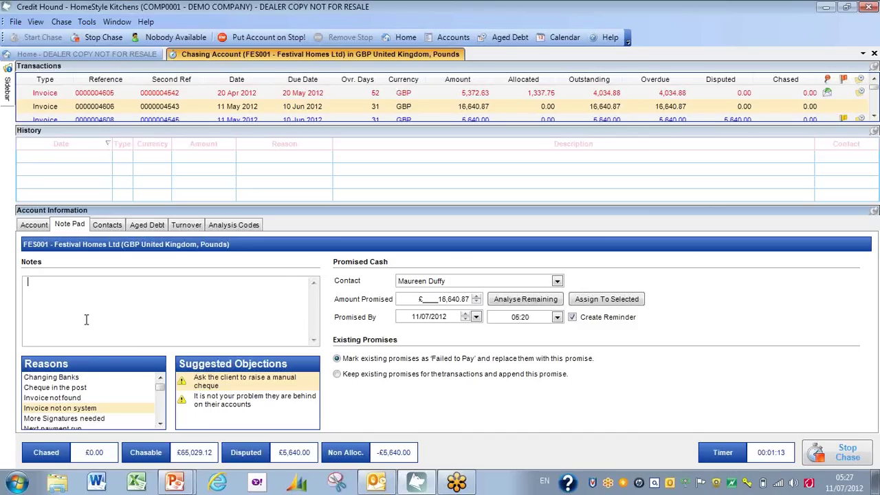
type("Invoice not received. Confirmed that the goods")
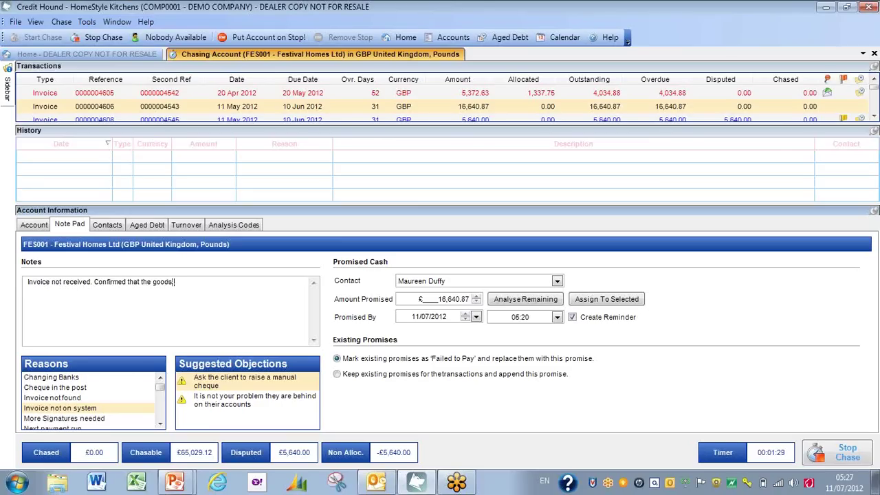
type(" did arrive. Send copy invoice immediately")
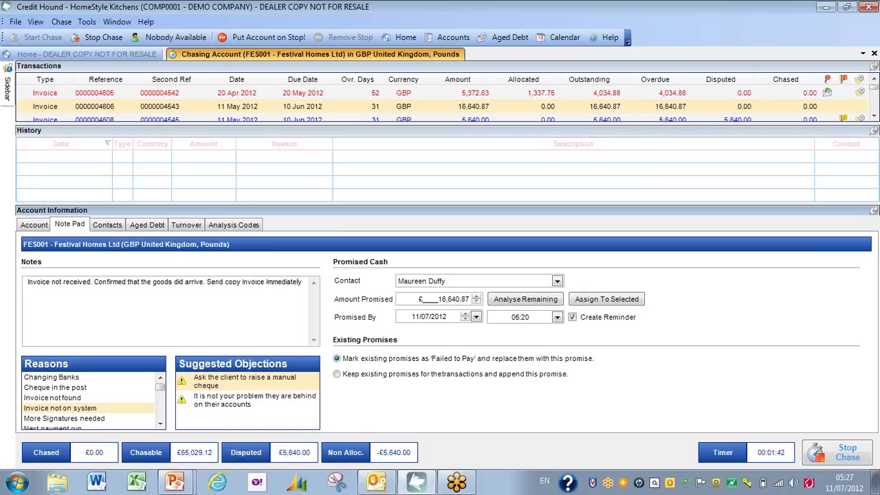
type(".")
Add a second line to the notes: "Will miss 13/07/12 payment run but will make 20/07/12. Mail will be 2nd class."
key("Return")
type("Will miss 18/07/12 payment ru")
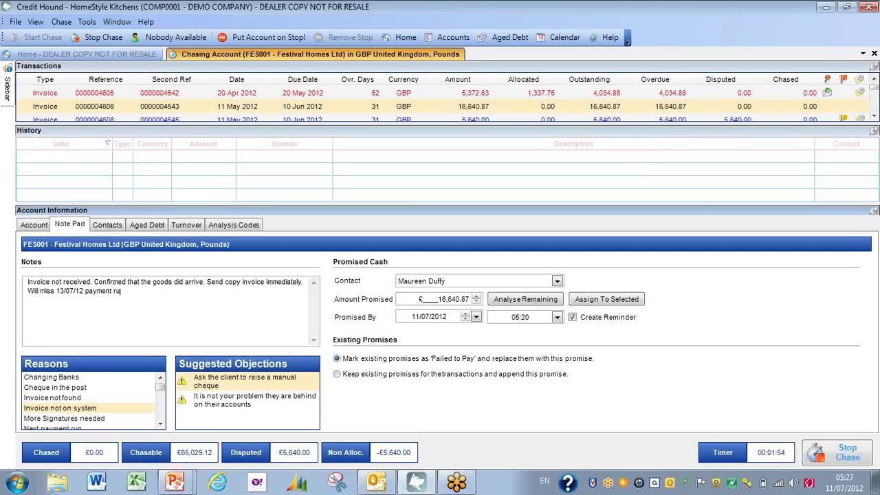
type("n but will make 20/07/12")
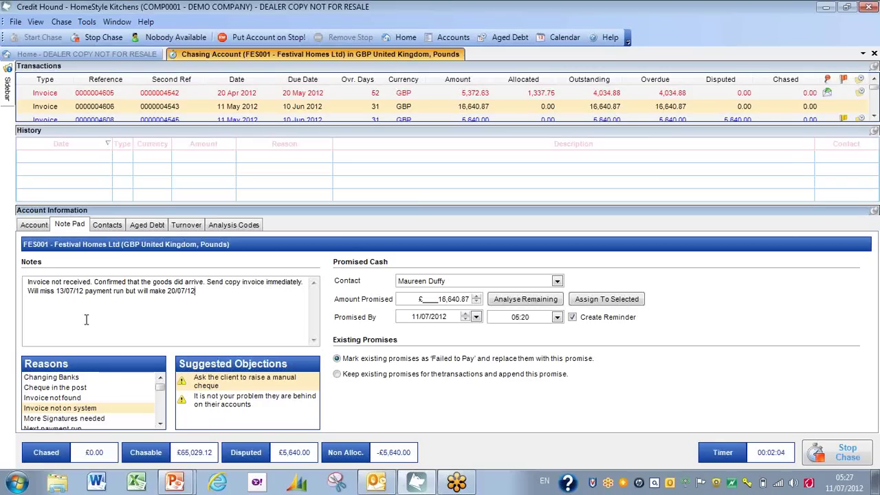
type("!")
type("p")
key("BackSpace")
type("Mail will be 2nd class.")
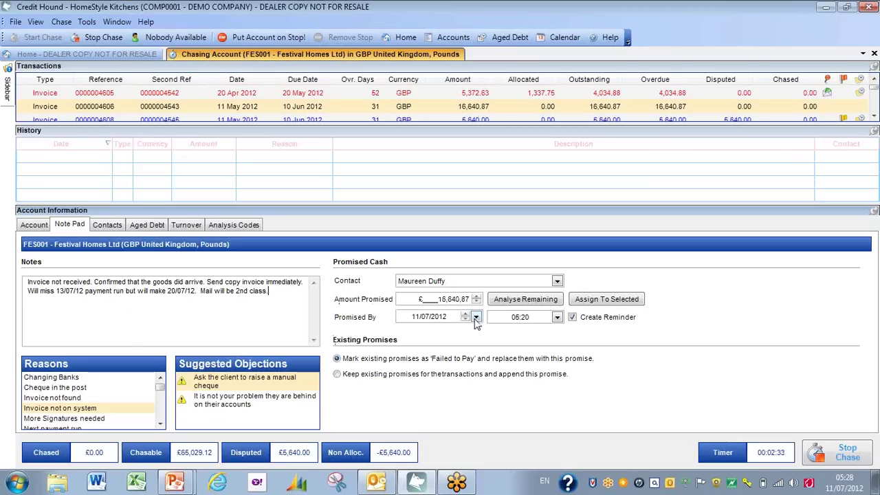
Set the promised cash date to 25/07/2012 and assign the promise to the selected invoice
left_click(477, 319)
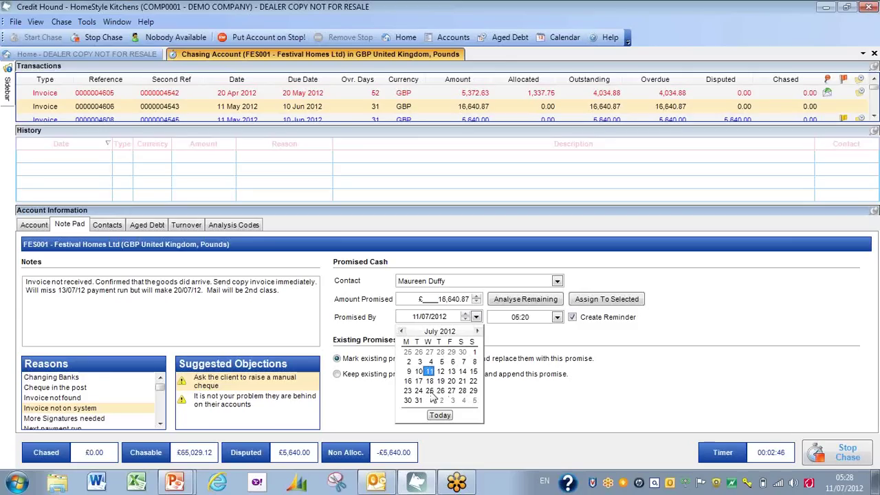
left_click(430, 390)
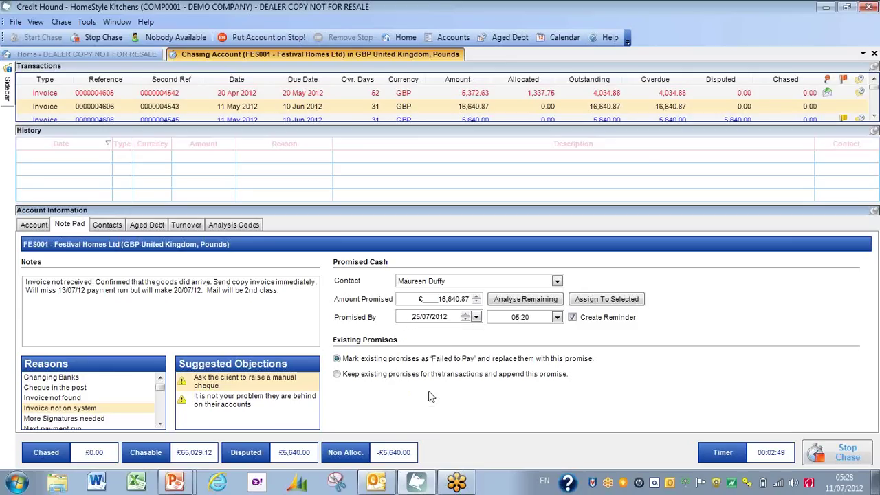
left_click(600, 302)
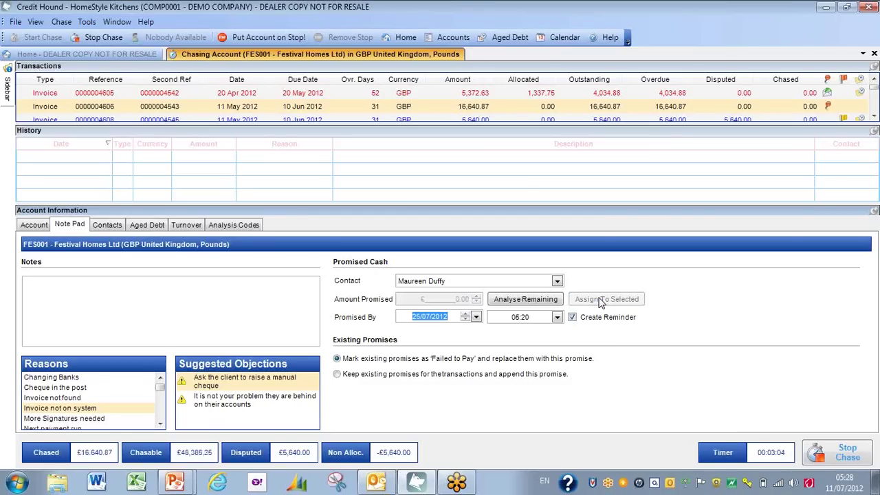
Stop and finish the chase, completing the letter wizard with Follow up letter (1) as the reminder letter
left_click(833, 456)
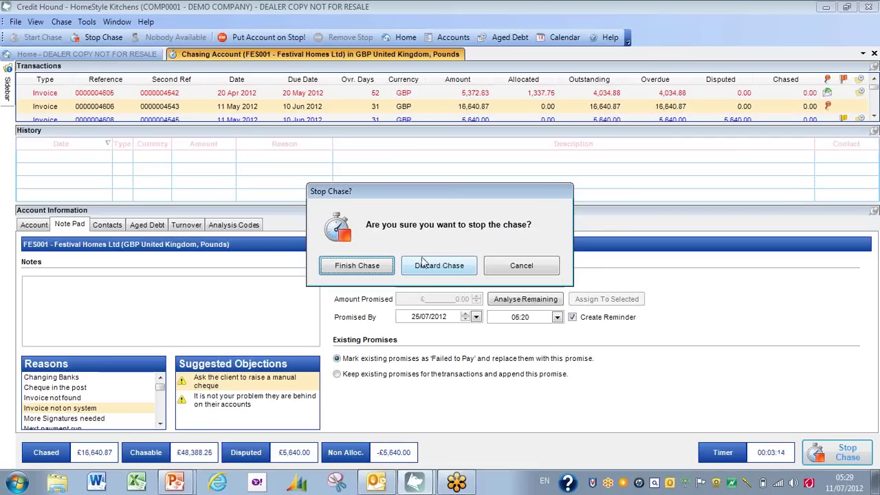
left_click(354, 266)
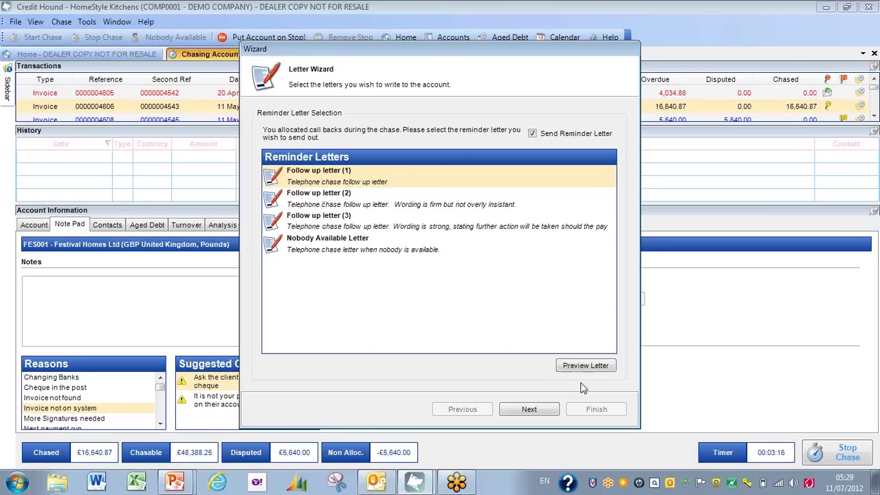
left_click(531, 410)
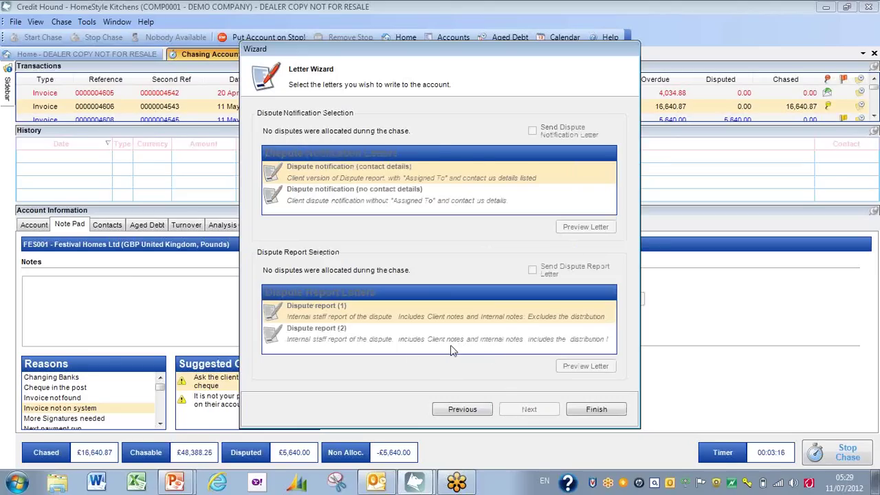
left_click(595, 411)
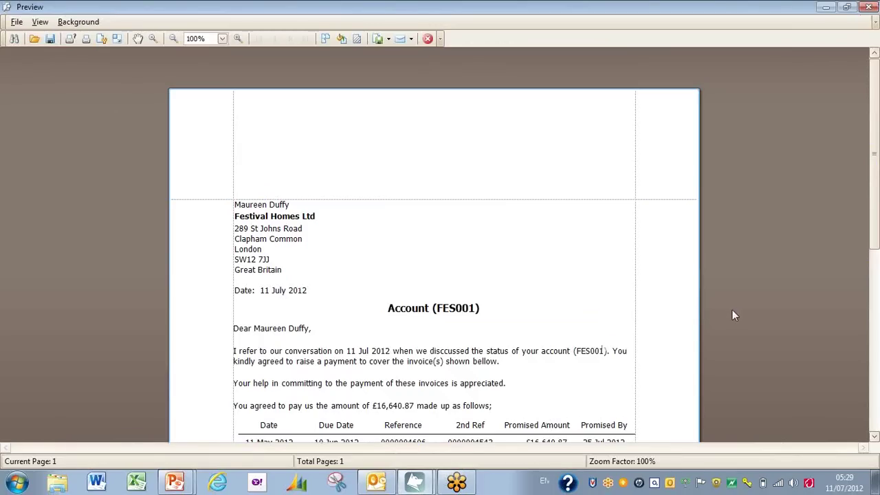
Look over the previewed reminder letter and print one copy of all its pages
scroll(743, 313, "down", 3)
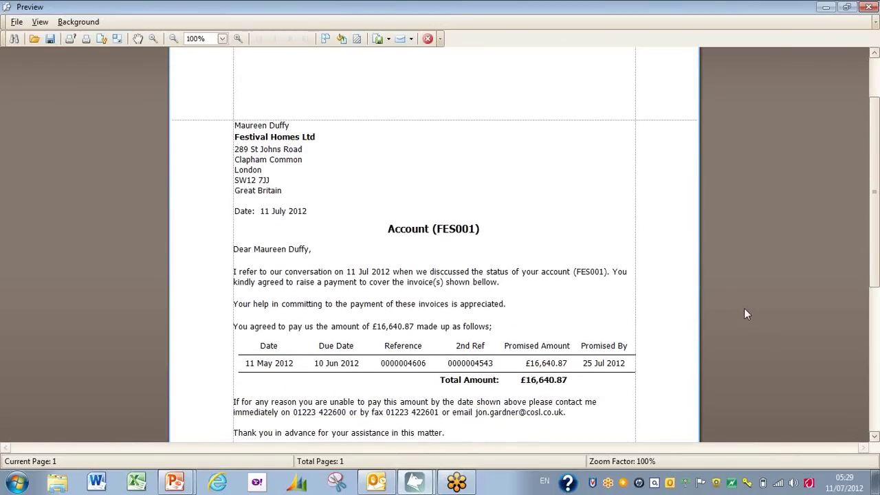
scroll(743, 309, "up", 2)
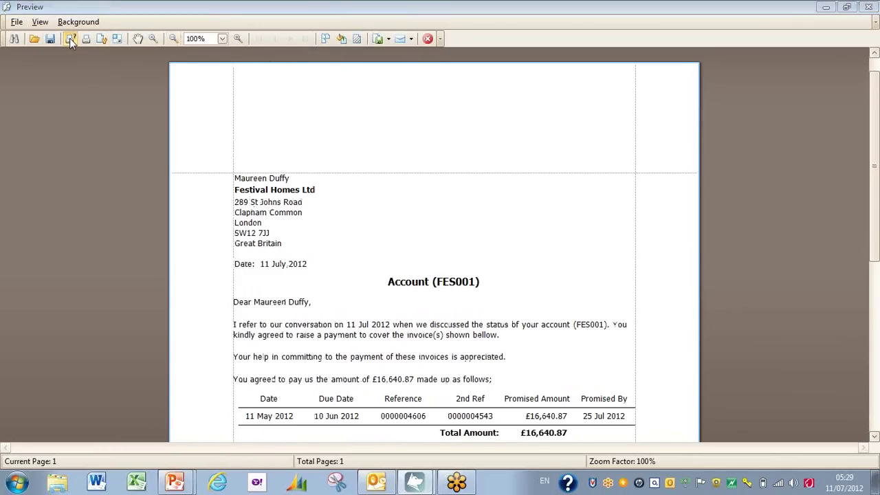
left_click(69, 38)
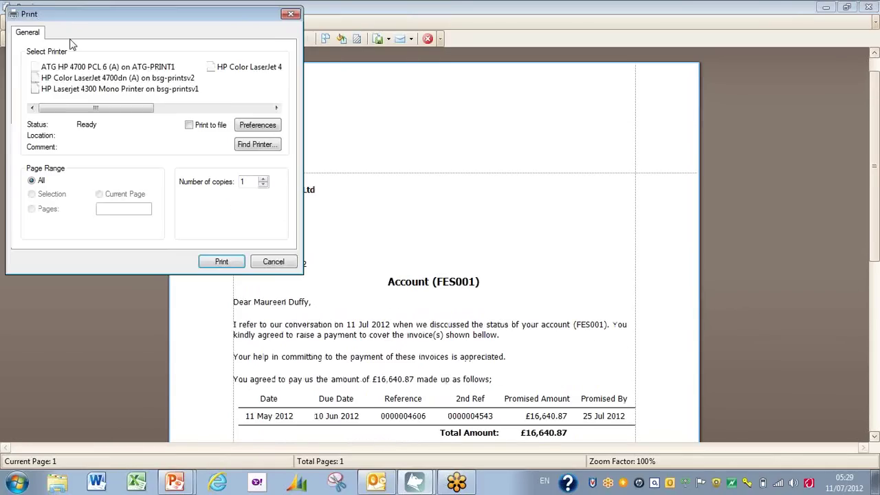
left_click(220, 261)
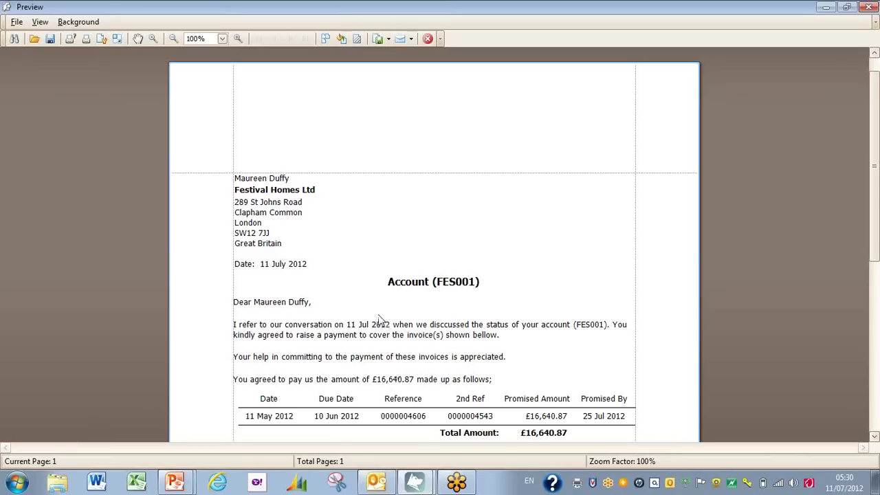
Switch to Outlook, open the draft "Follow up letter for Festival Homes Ltd" and read through its attached reminder PDF
left_click(377, 486)
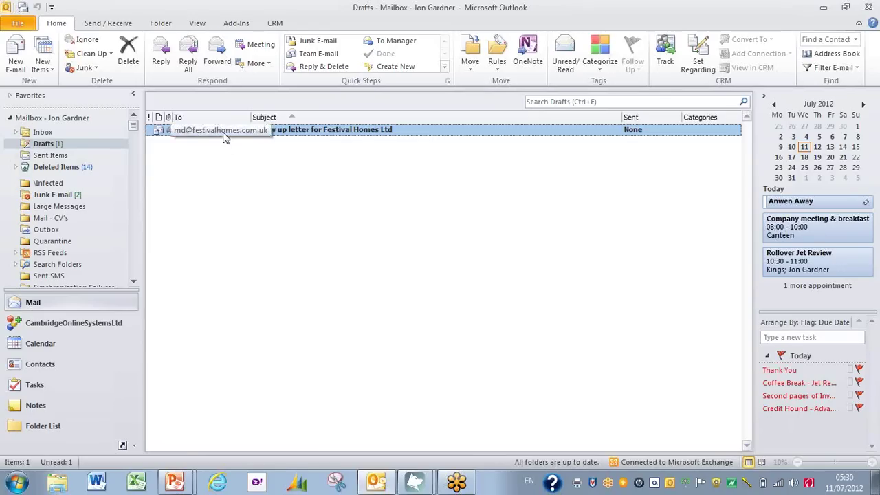
double_click(302, 129)
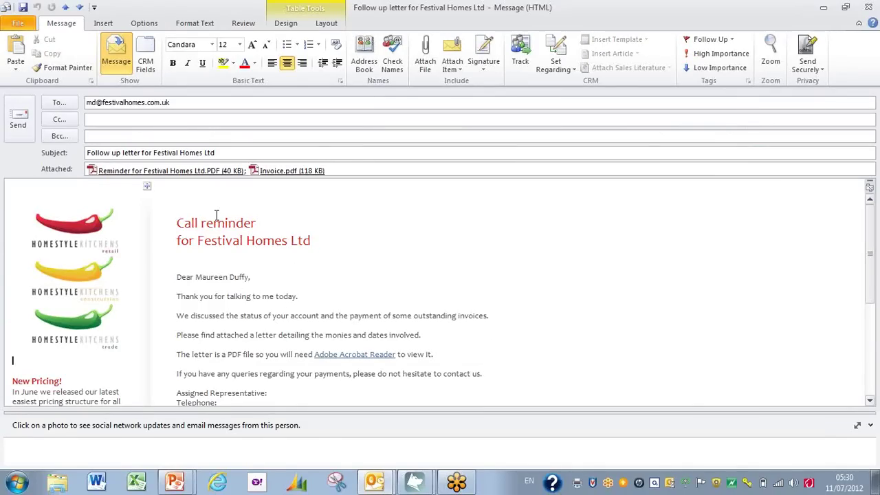
left_click(133, 172)
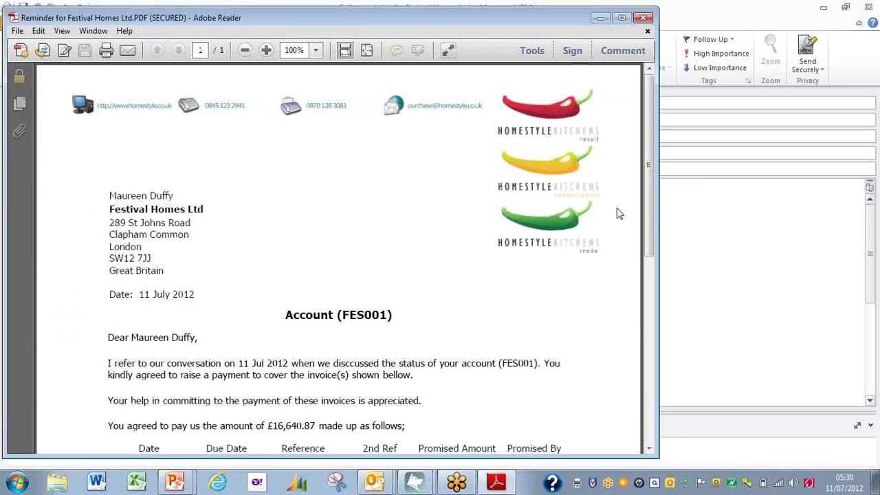
left_click_drag(648, 224, 647, 300)
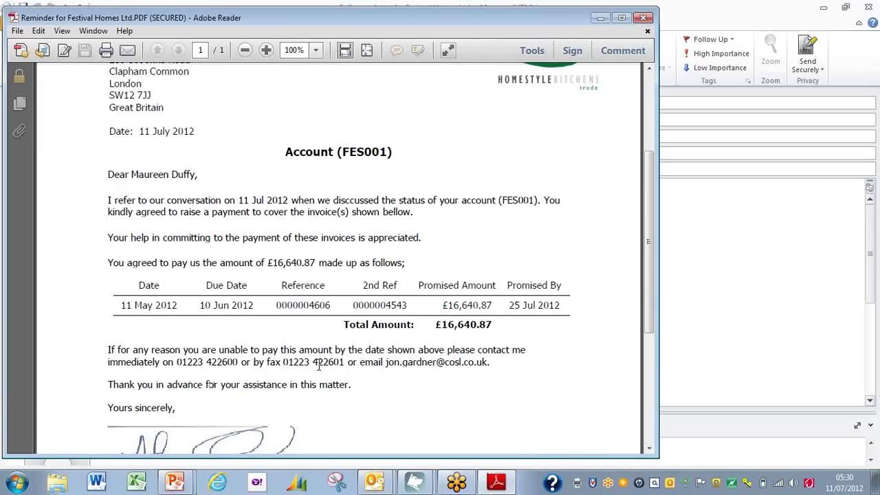
scroll(492, 376, "down", 5)
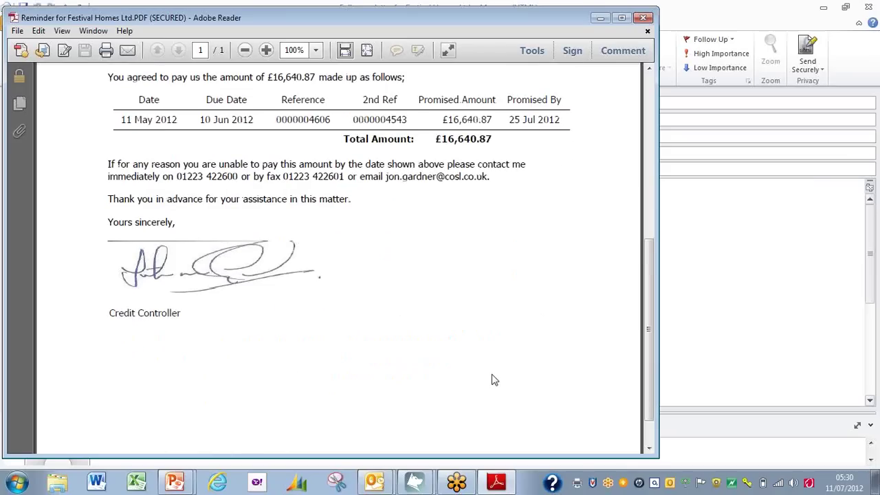
scroll(487, 378, "up", 2)
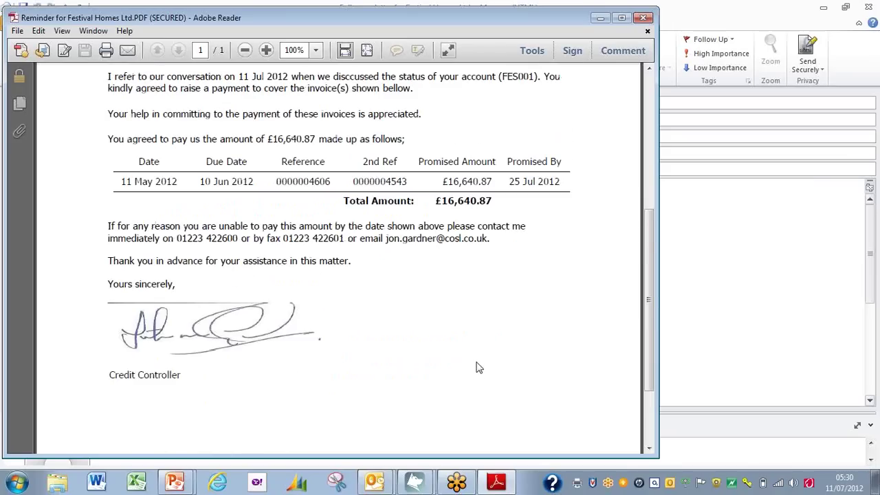
Close the reminder PDF and the e-mail draft, switch back to Credit Hound and close the letter preview
left_click(645, 19)
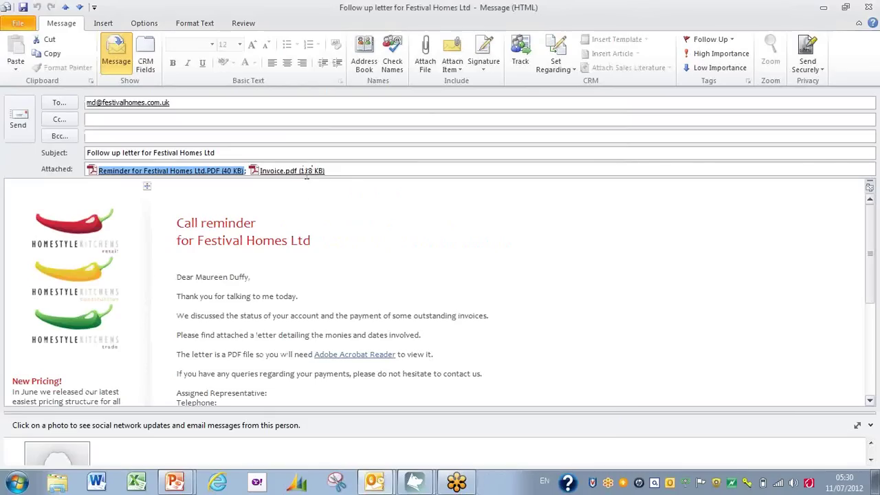
key("Escape")
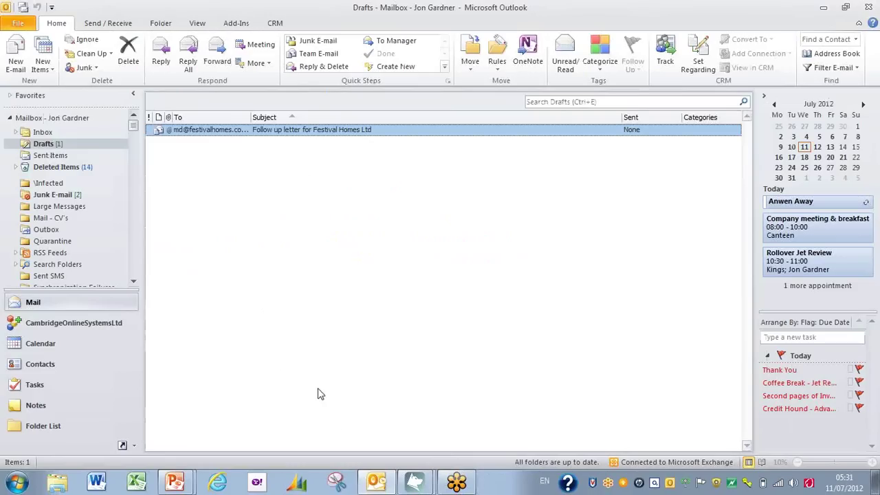
left_click(414, 483)
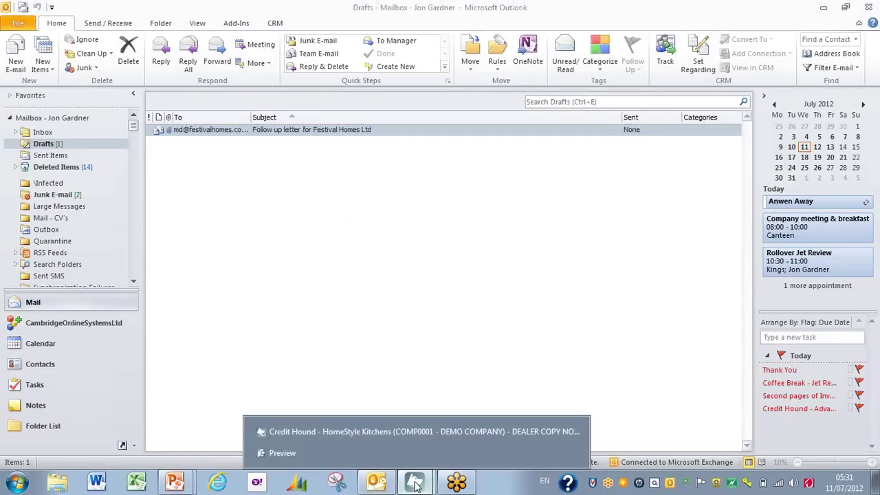
left_click(355, 453)
left_click(426, 40)
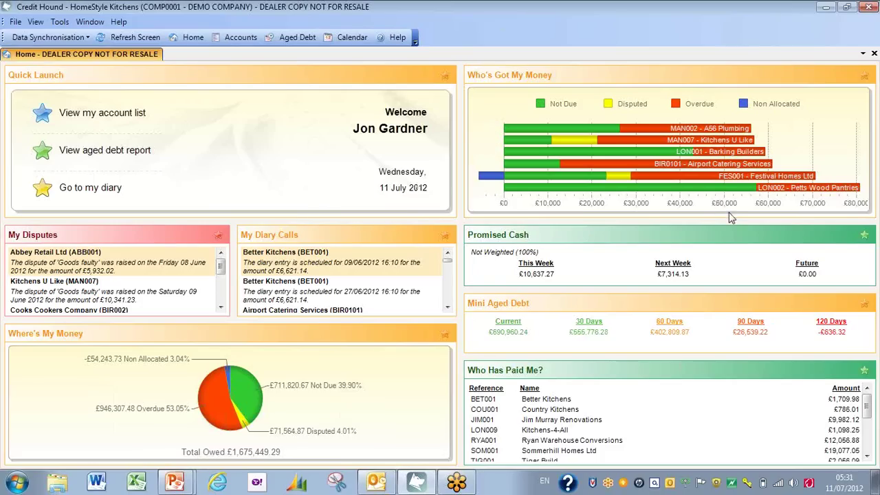
Open Festival Homes Ltd from the Who's Got My Money chart and select the invoice dated 28 Jun 2012
left_click(697, 172)
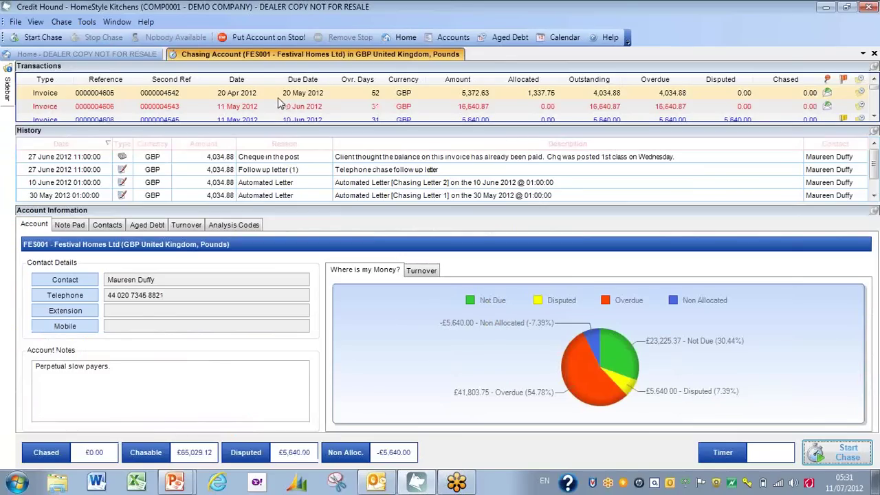
key("Down")
key("Down")
key("Down")
key("Down")
key("Down")
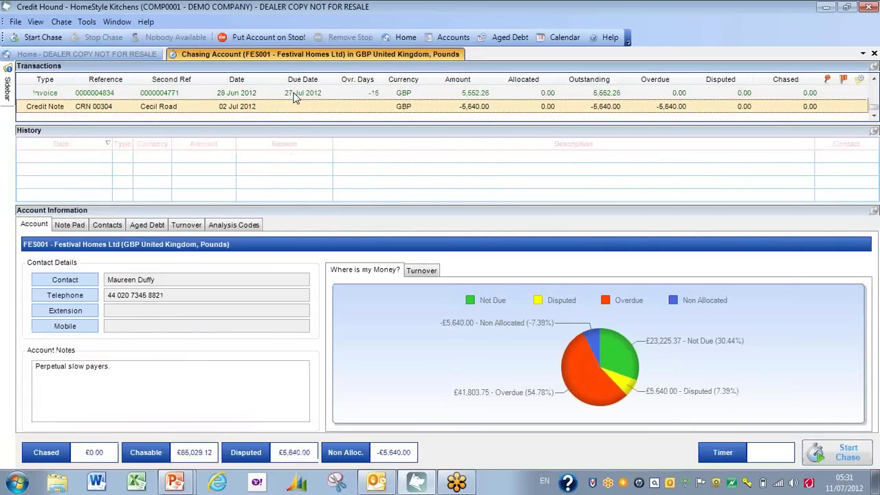
key("Up")
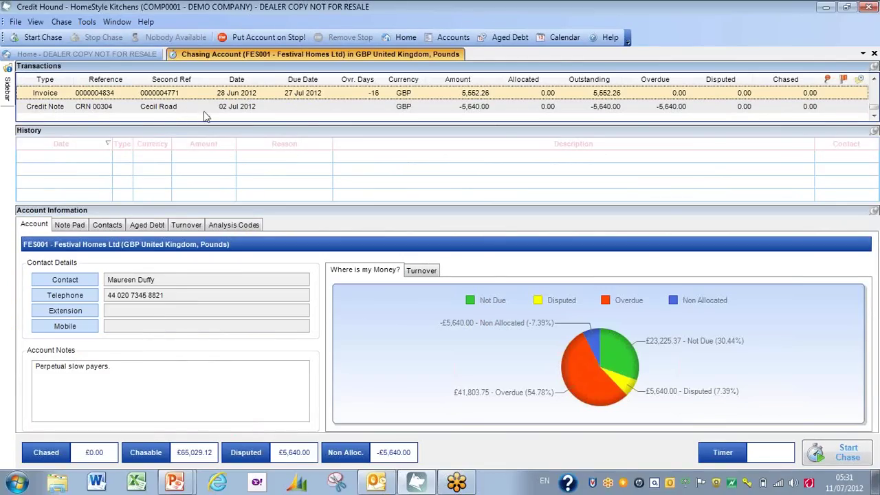
Start a chase, continuing past the outstanding diary entries, and raise a "Goods not received" dispute on the selected invoice
left_click(841, 457)
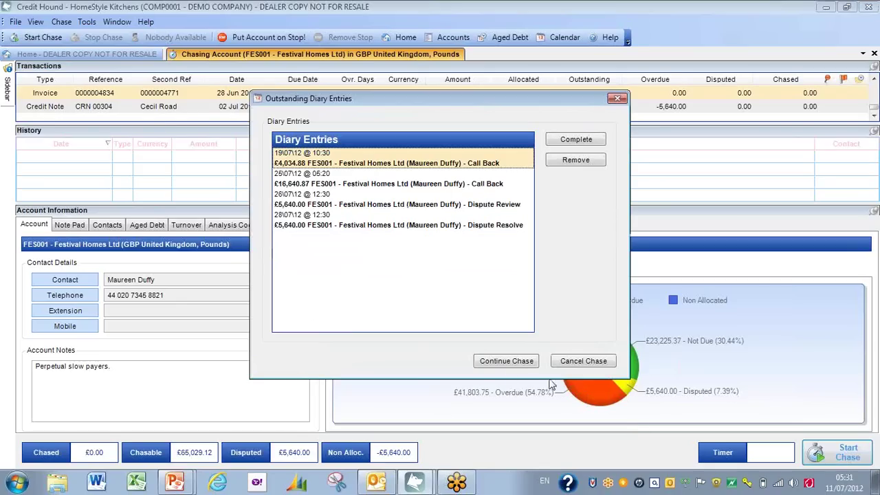
left_click(501, 363)
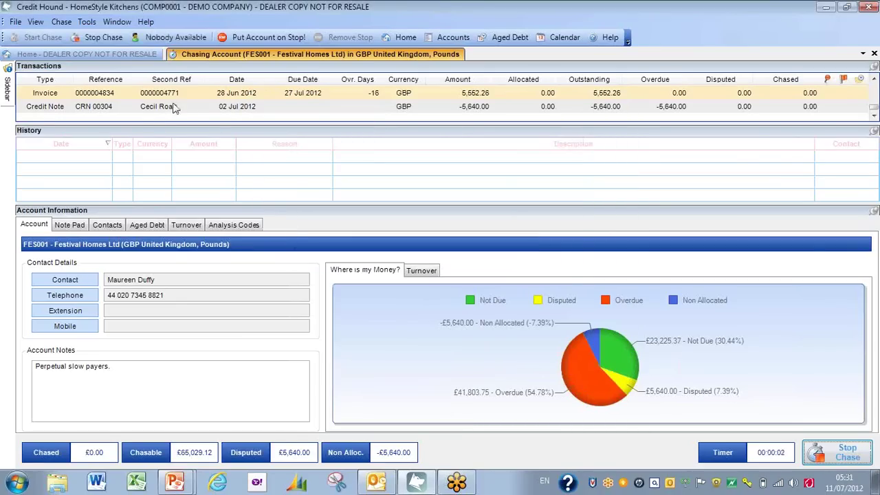
right_click(136, 93)
left_click(163, 113)
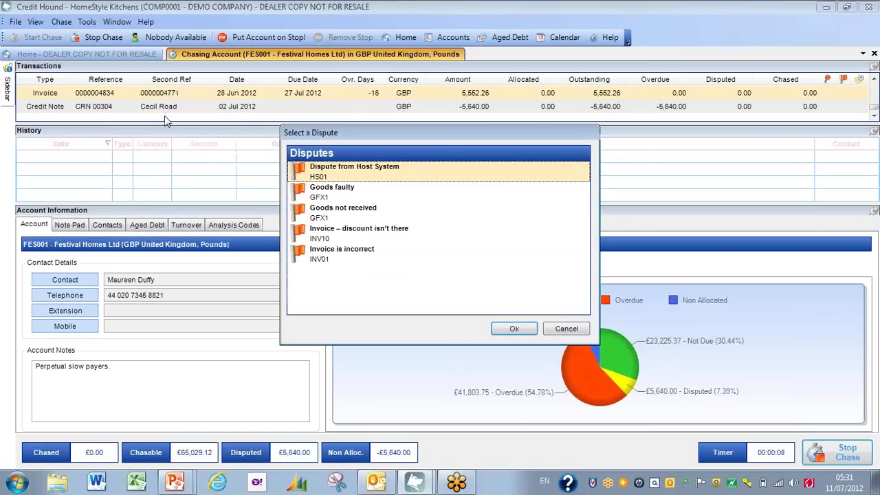
left_click(319, 217)
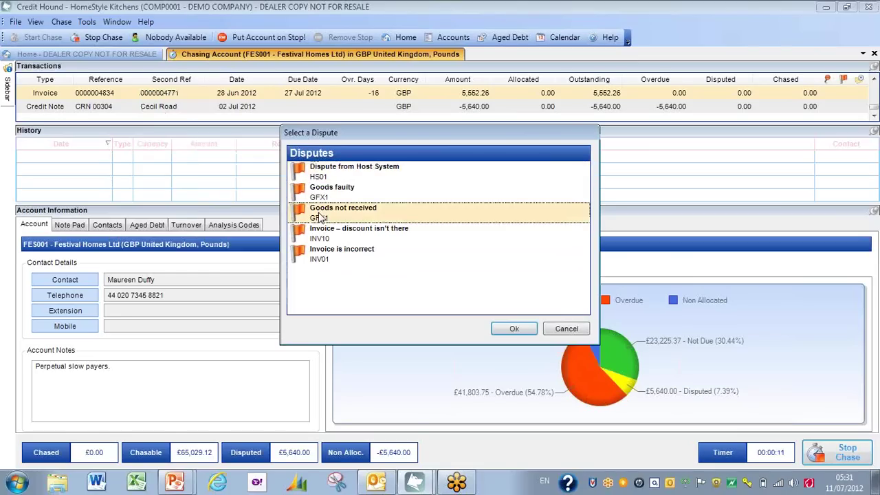
left_click(512, 328)
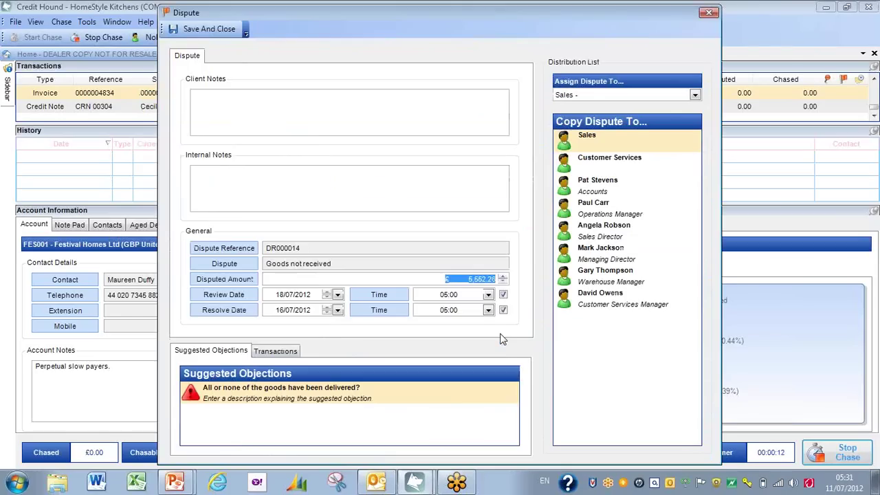
Enter "Invoice received but goods not arrived." as the dispute's client notes
left_click(204, 97)
left_click(229, 180)
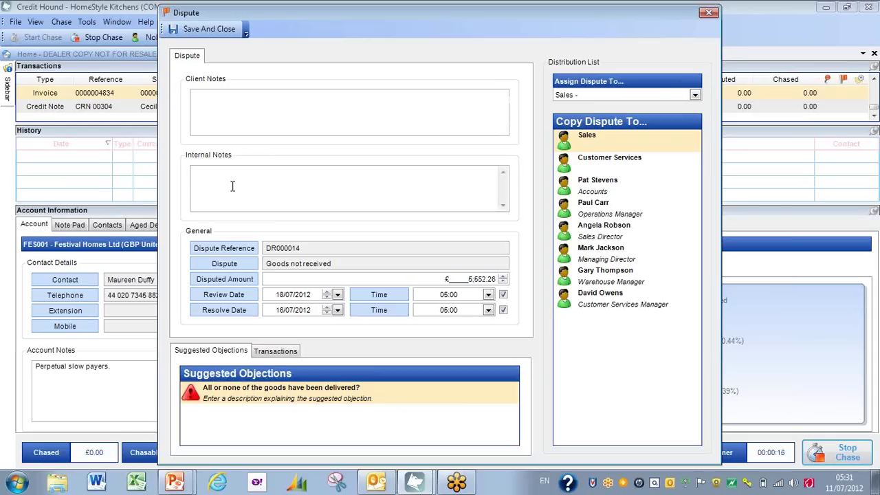
left_click(204, 100)
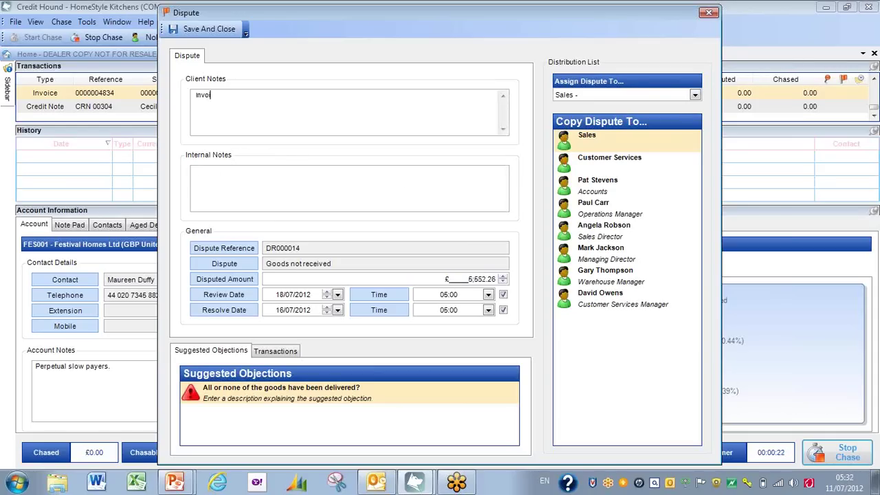
type("Invoice received but goods")
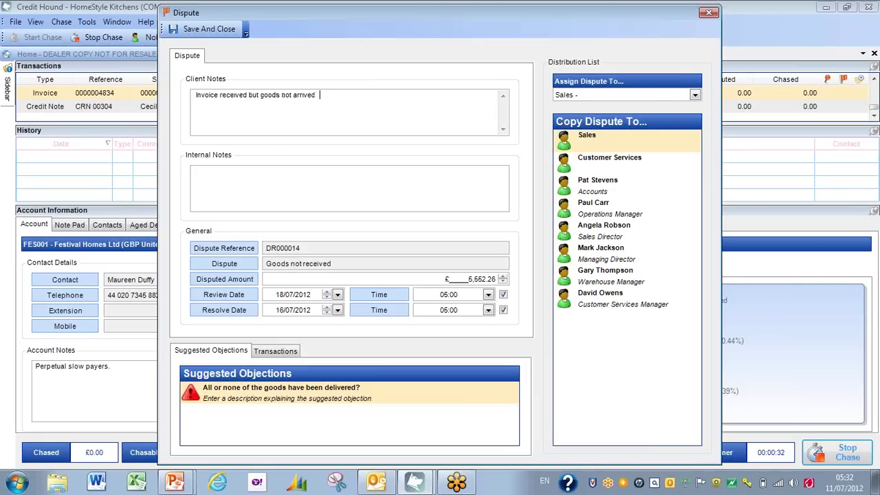
type("not arrived.")
Enter the internal notes "Was this the day the lorry broke down? Do we send a credit - or do we have plans to ship?"
left_click(229, 180)
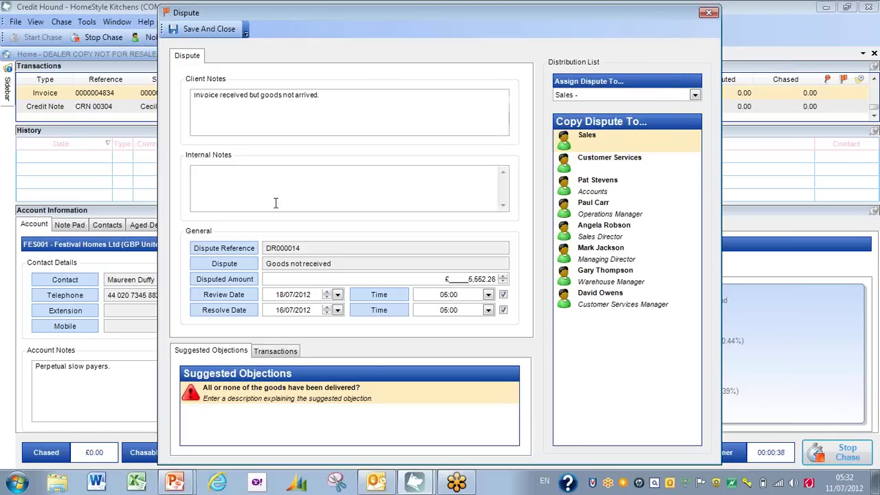
type("Was this the day the lorry b")
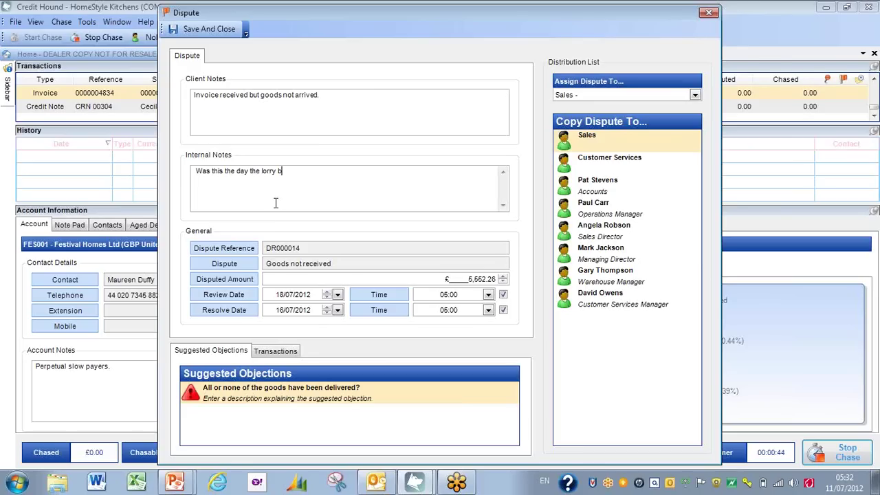
type("roke down? Do we send a cr")
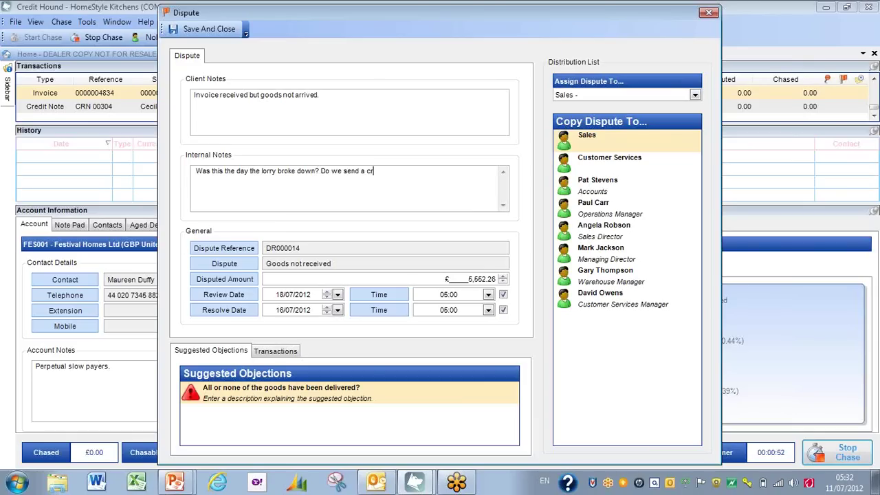
type("edit - or do we nave plans to ship")
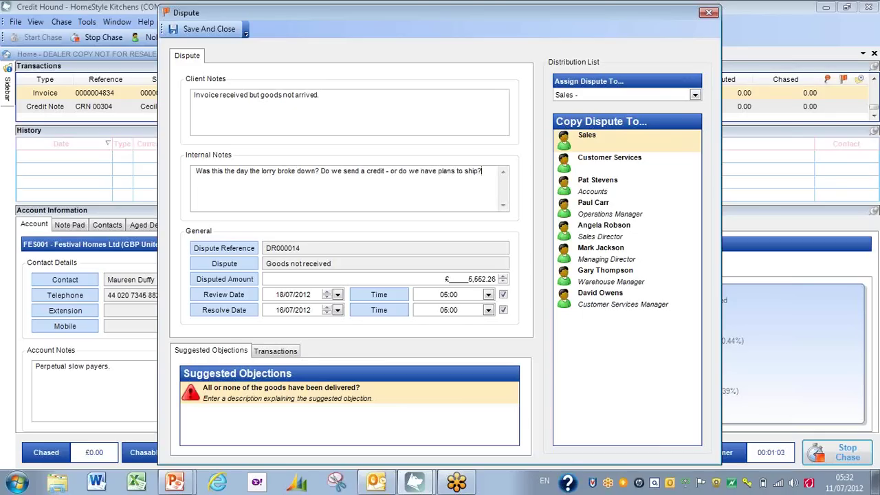
type("?.")
Assign the dispute to the Warehouse Manager, copy it to the Customer Services Manager, and save and close it
left_click(695, 95)
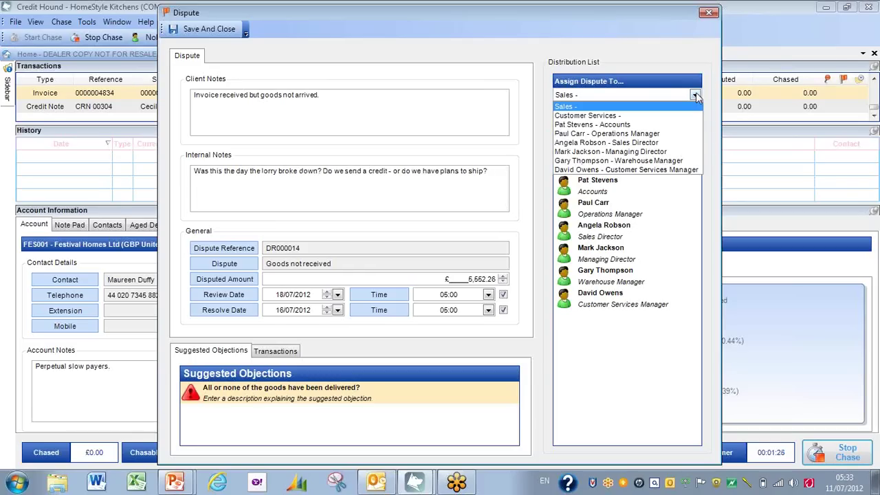
left_click(685, 161)
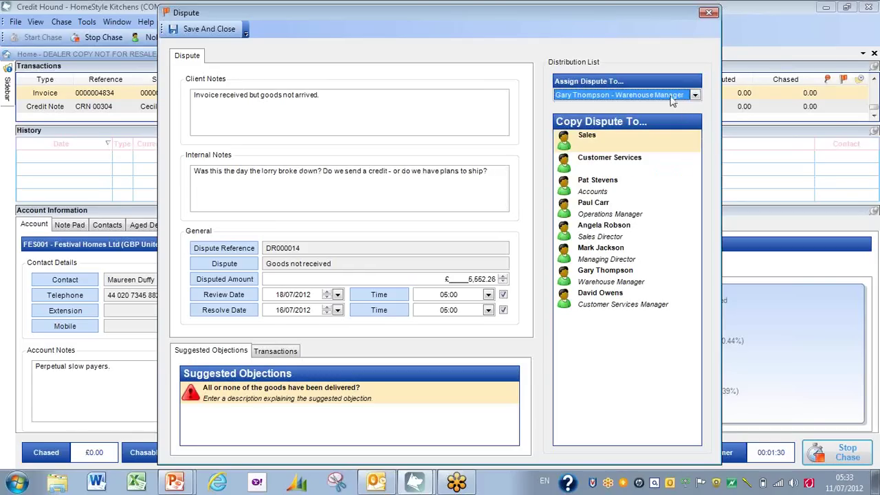
left_click(594, 307)
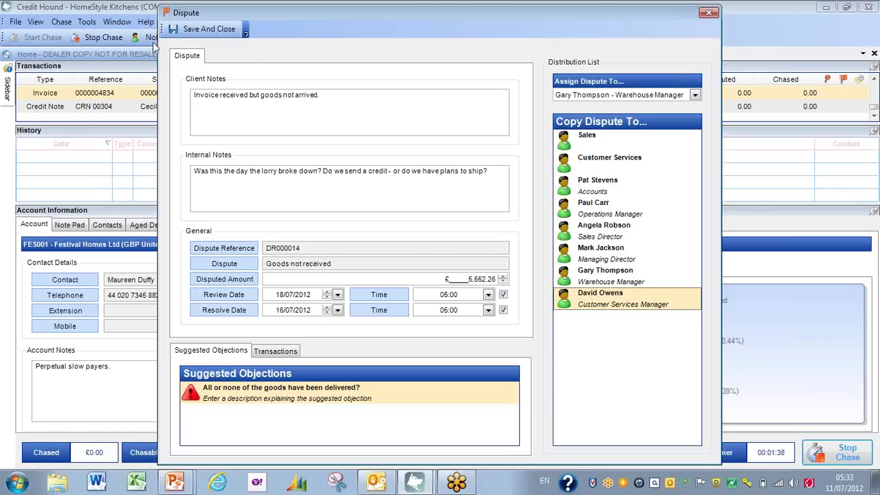
left_click(206, 28)
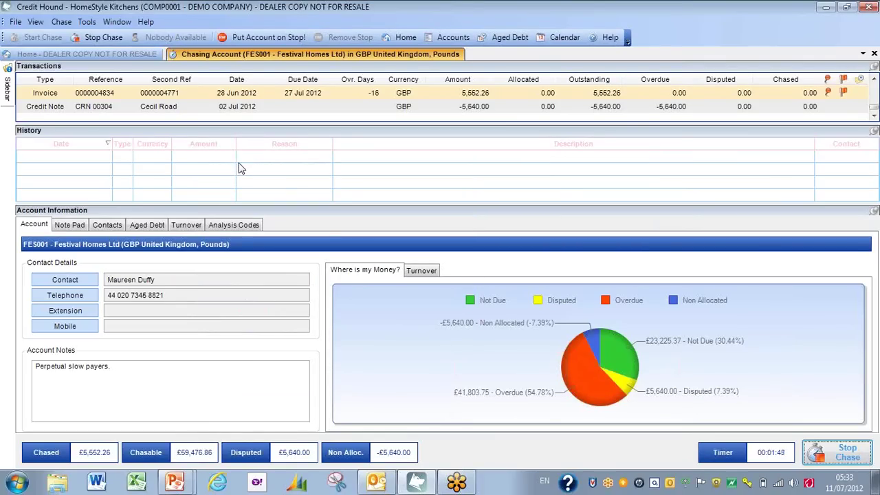
Stop and finish the chase, completing the letter wizard with Dispute notification (contact details) and Dispute report (1)
left_click(837, 452)
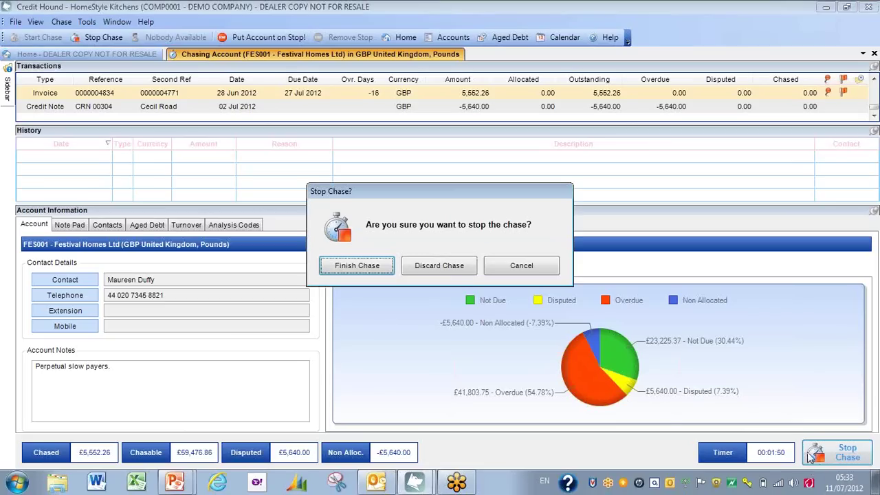
left_click(345, 265)
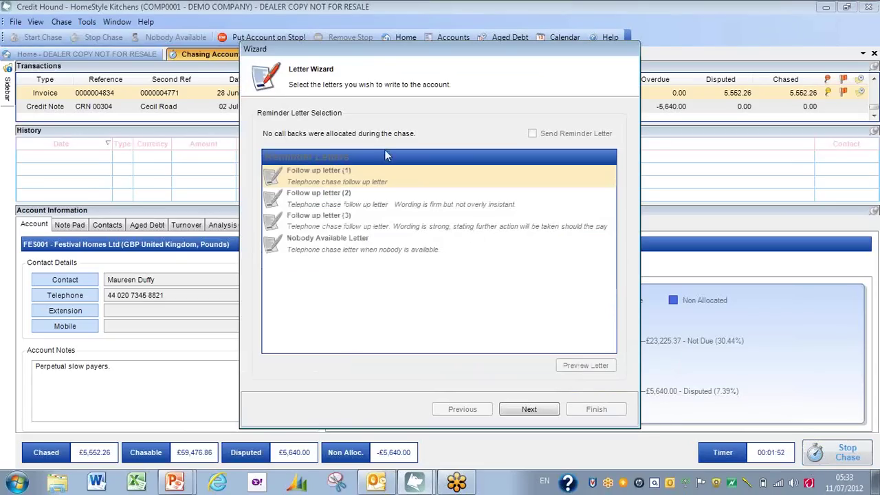
left_click(519, 409)
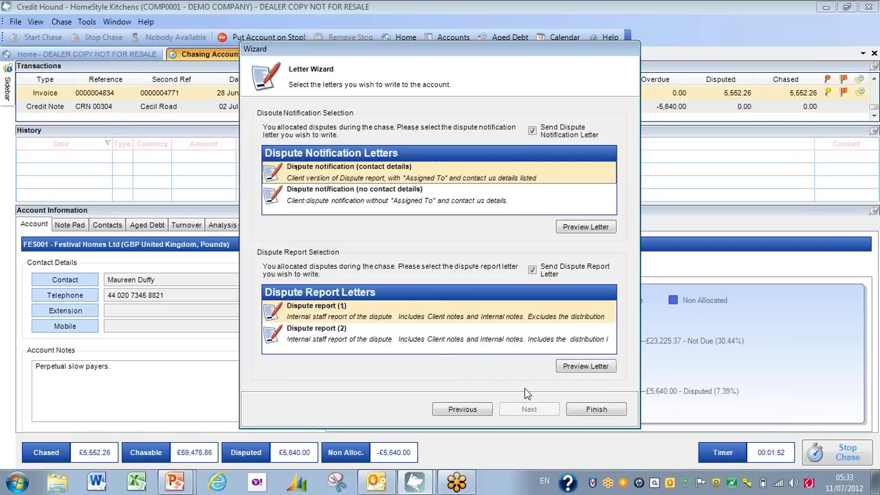
left_click(587, 413)
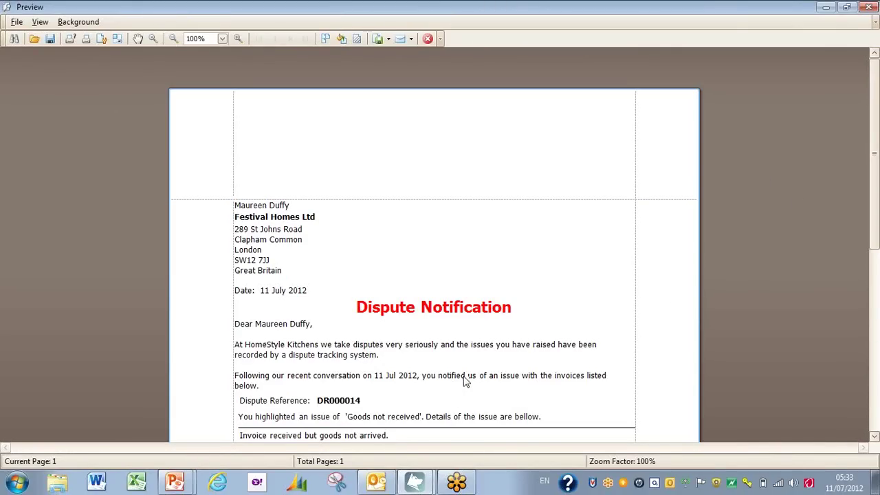
Print the dispute notification letter, look through and print both pages of the dispute report, and close each preview
left_click(85, 39)
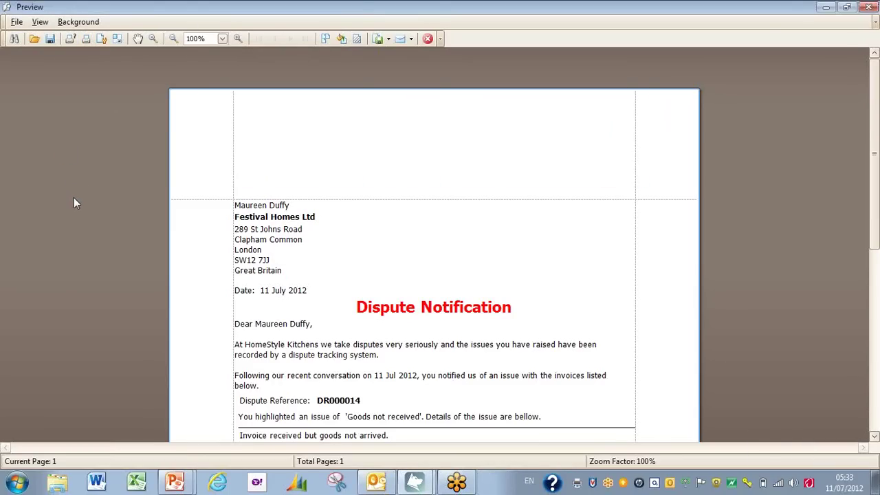
left_click(426, 38)
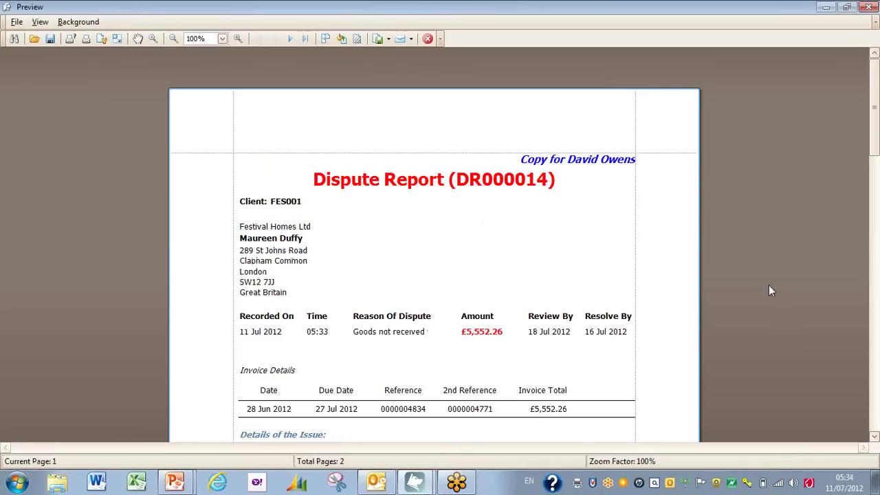
scroll(768, 286, "down", 1)
scroll(768, 286, "down", 5)
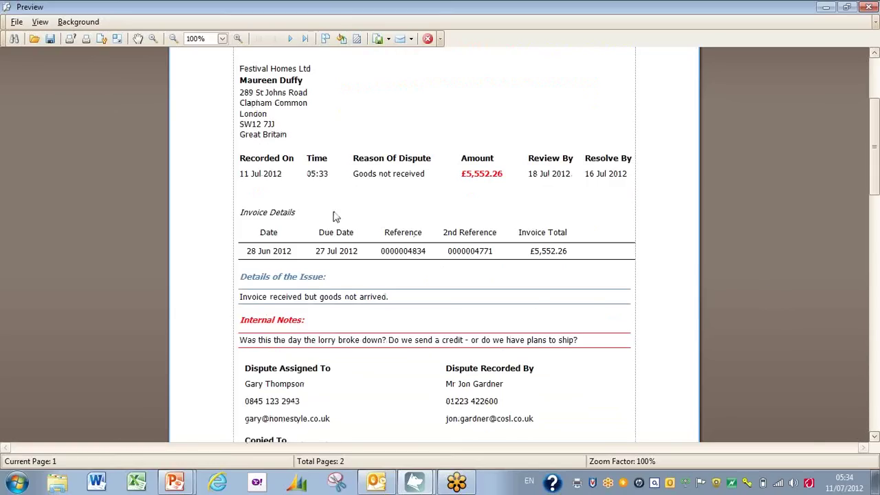
scroll(775, 200, "down", 7)
scroll(769, 210, "down", 10)
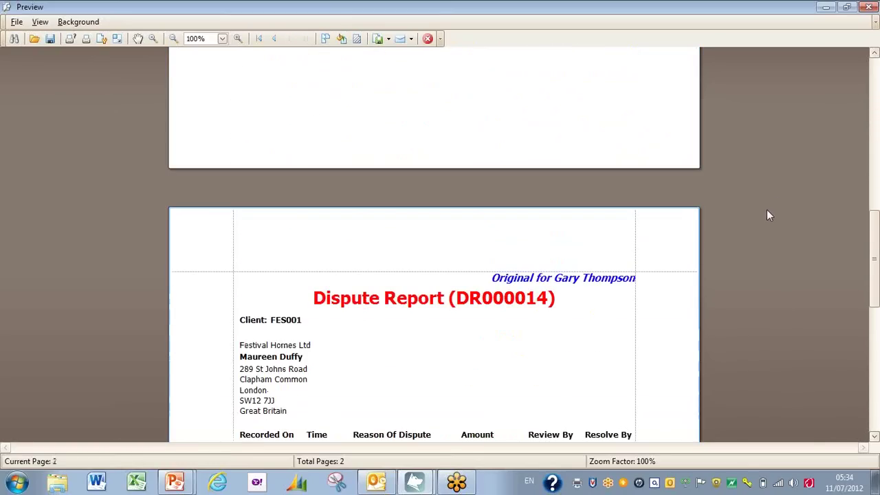
scroll(769, 216, "down", 4)
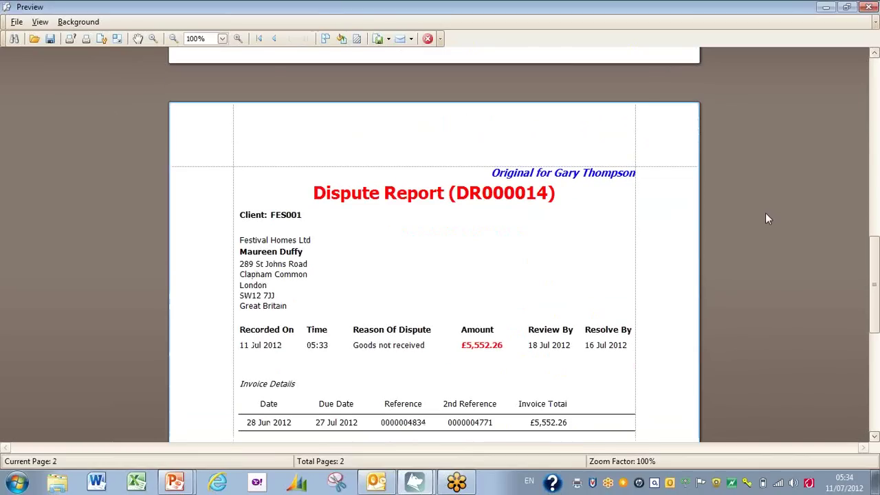
left_click(85, 41)
left_click(427, 39)
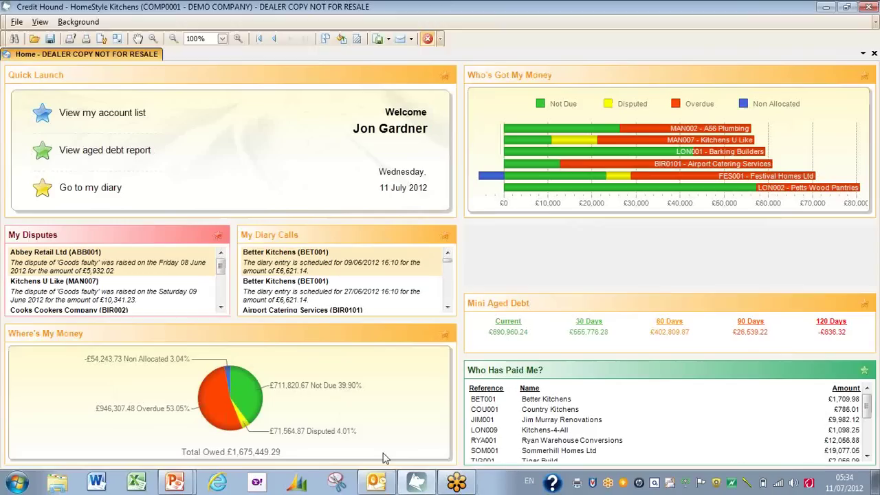
Switch to Outlook and open the dispute notification draft addressed to Festival Homes
left_click(375, 482)
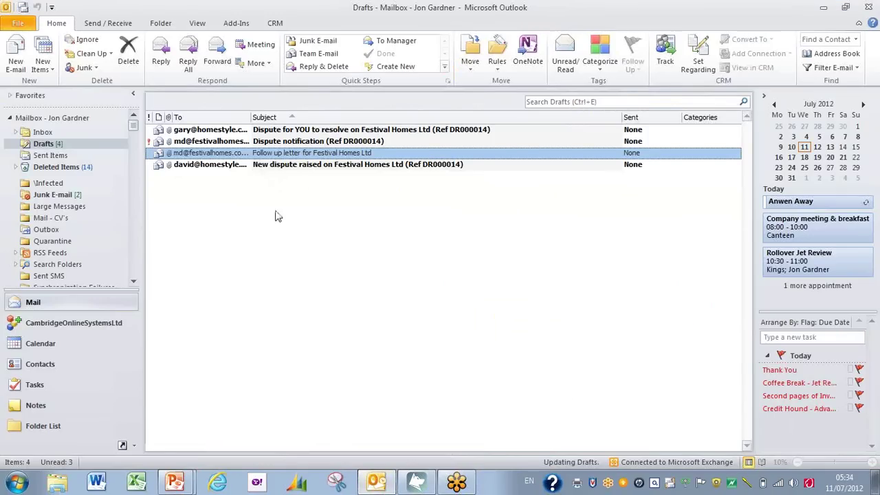
double_click(281, 142)
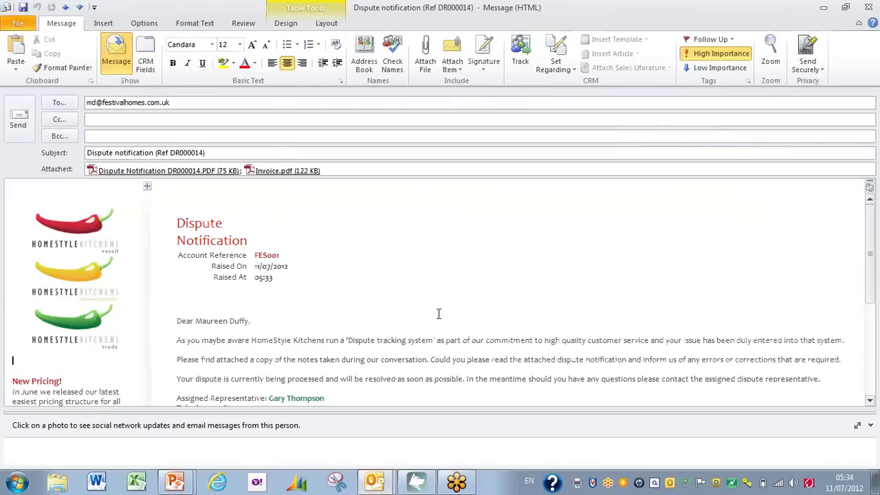
Open the attached dispute notification PDF, read through the letter, and close it together with the e-mail draft
left_click(177, 173)
double_click(177, 173)
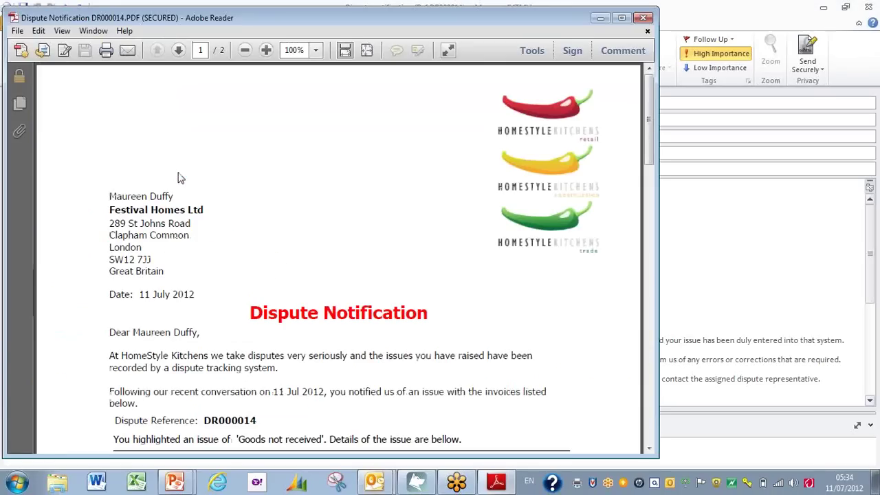
left_click_drag(649, 148, 648, 203)
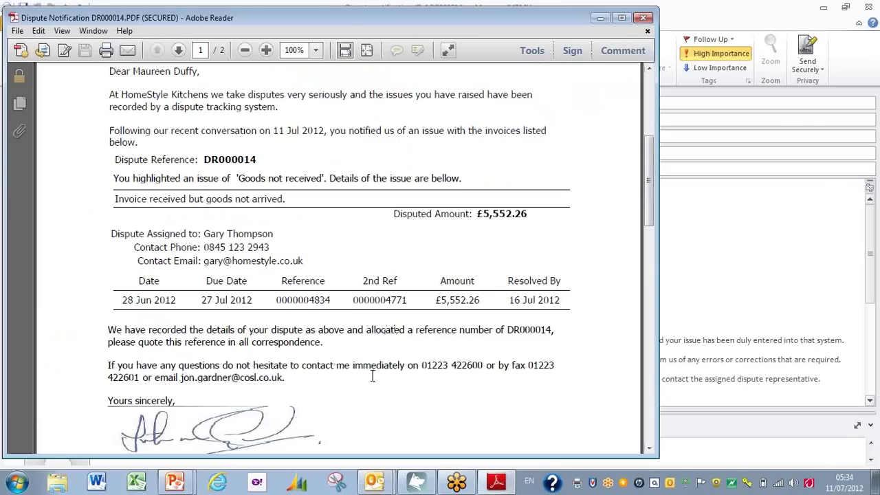
left_click(642, 17)
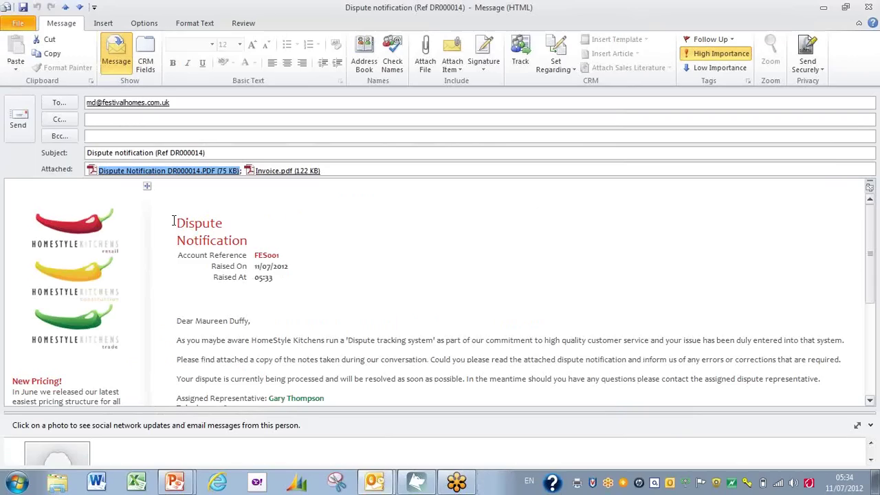
key("Escape")
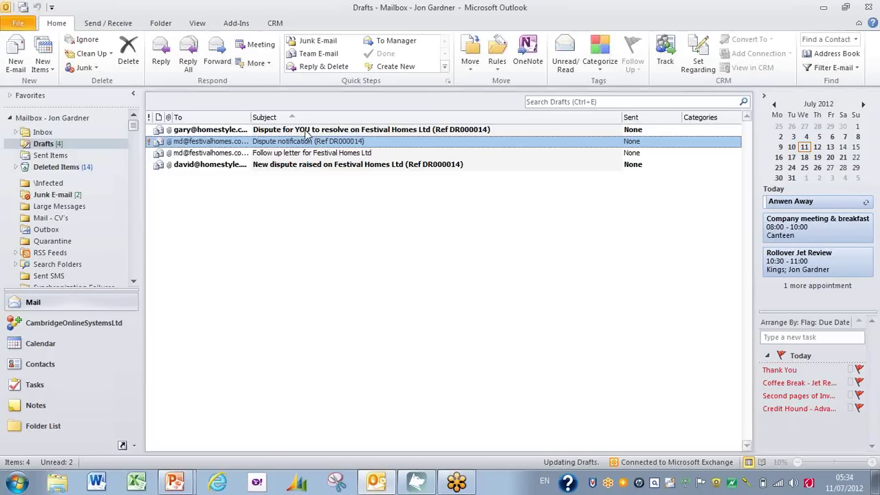
Open the draft "Dispute for YOU to resolve on Festival Homes Ltd", check its attached dispute report PDF, and close both
double_click(307, 131)
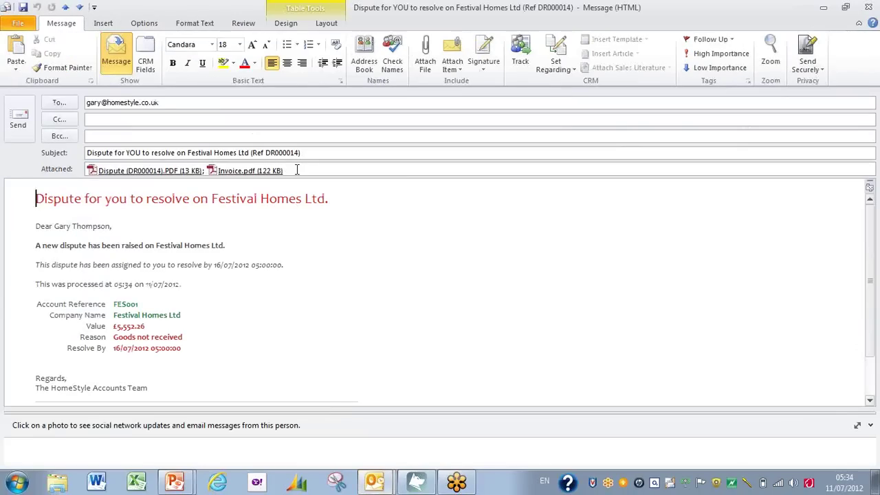
left_click(140, 171)
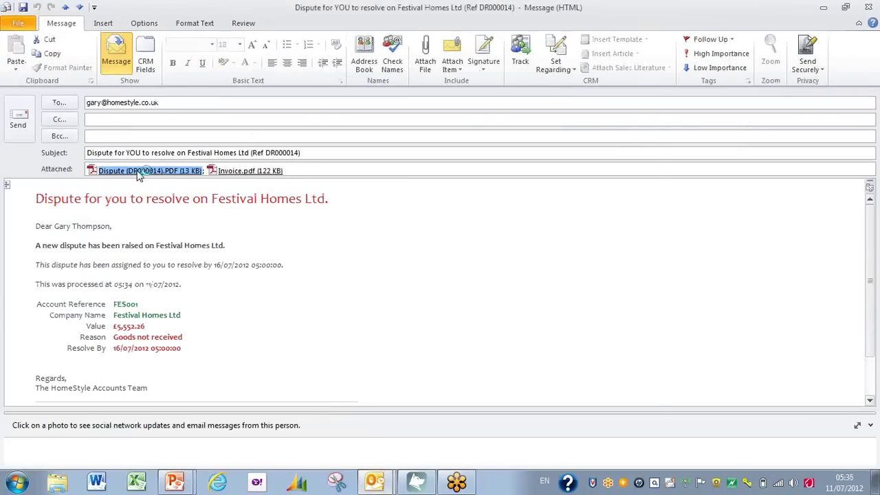
double_click(141, 172)
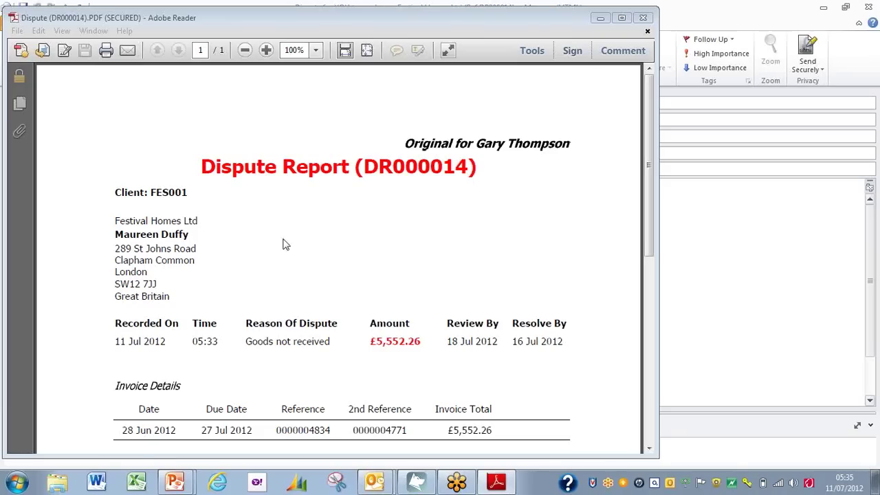
left_click(644, 19)
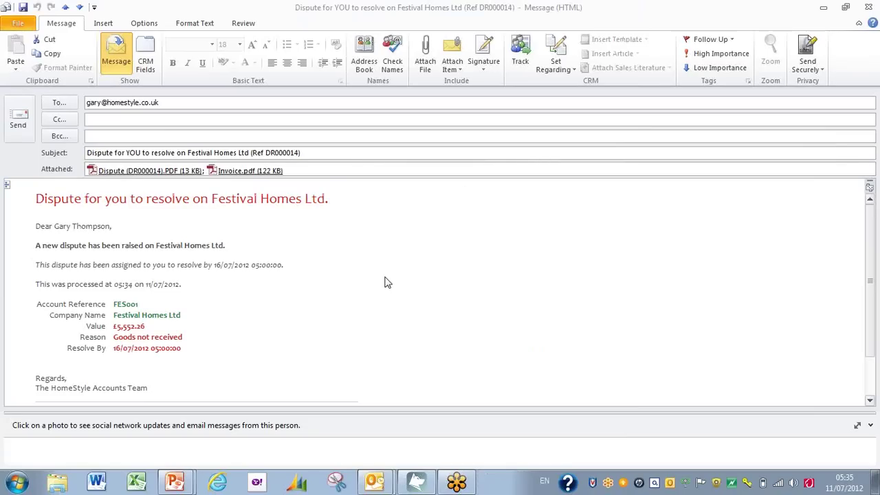
left_click(388, 314)
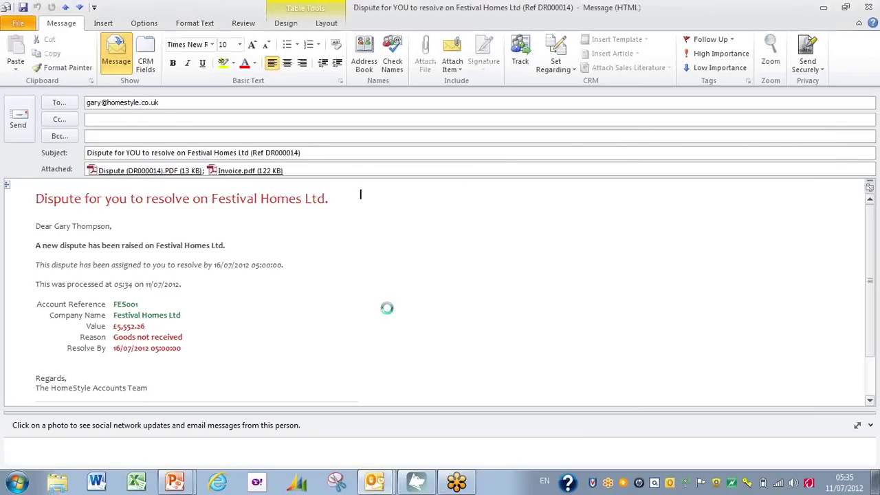
key("Escape")
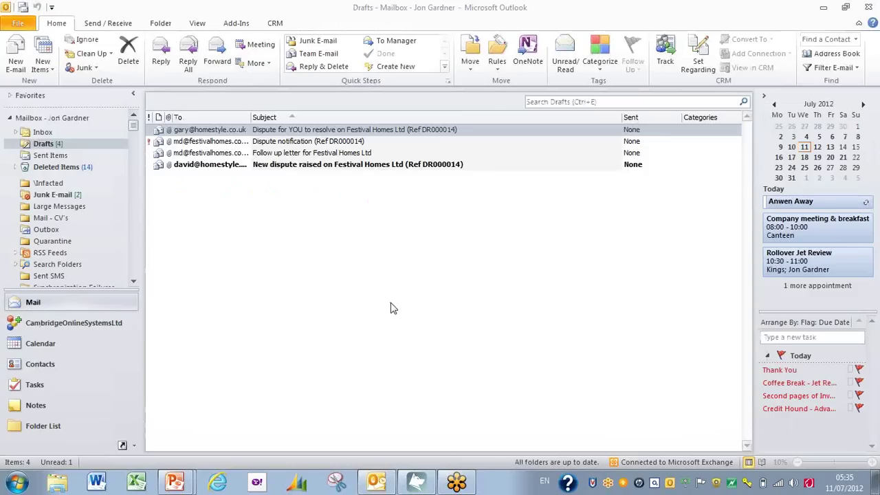
Switch back to Credit Hound, open the calendar, and dismiss all reminders
left_click(416, 483)
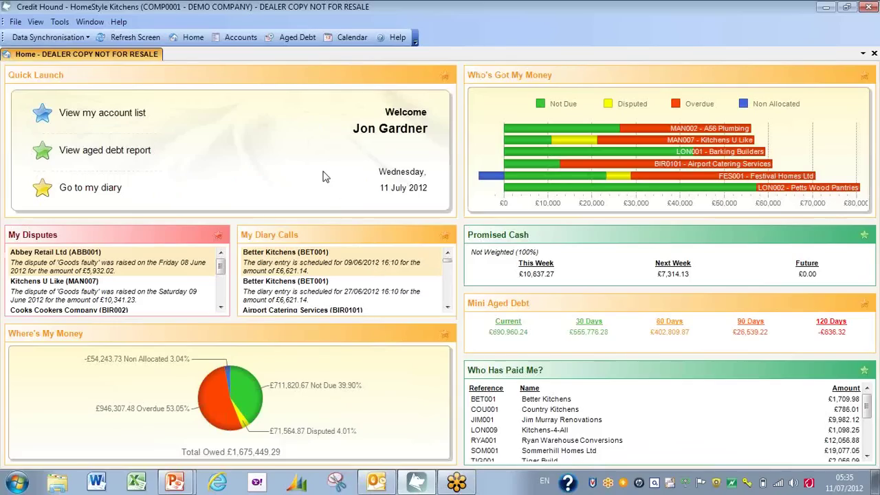
left_click(350, 37)
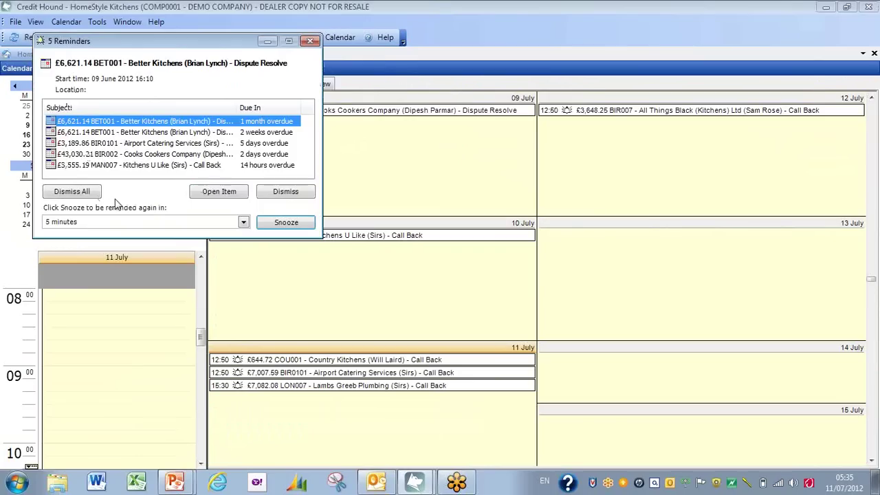
left_click(64, 192)
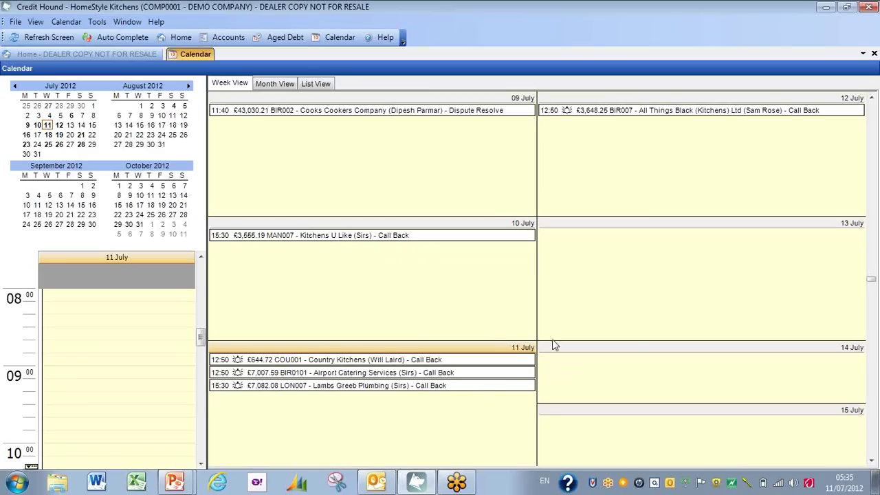
Run Auto Complete on the calendar and check the Festival Homes entries in the weeks of 16 and 23 July 2012
left_click(26, 136)
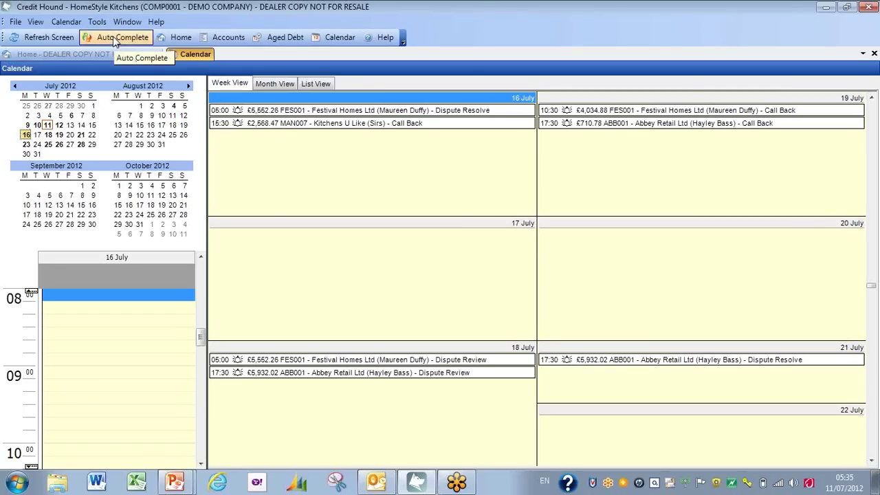
left_click(114, 38)
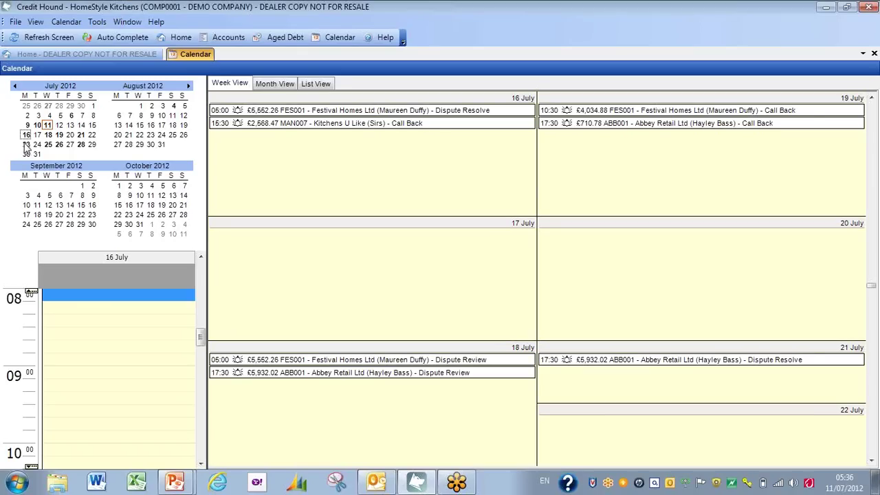
left_click(26, 145)
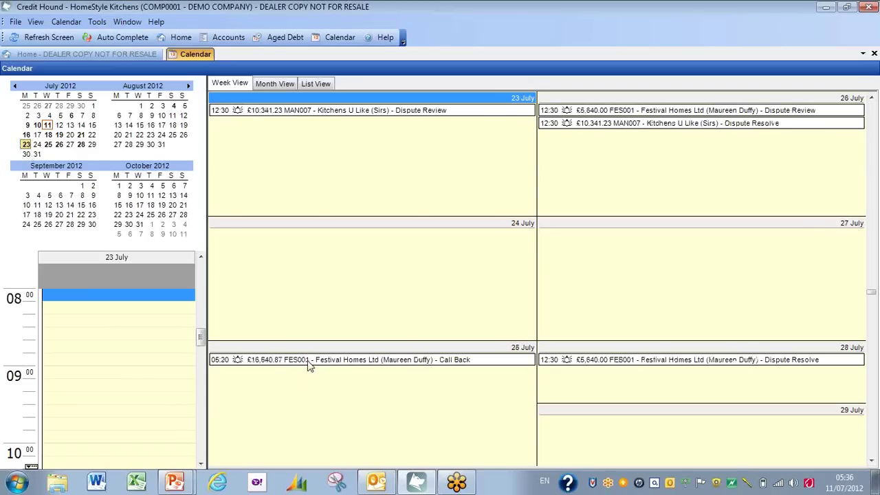
mouse_move(304, 364)
mouse_move(442, 367)
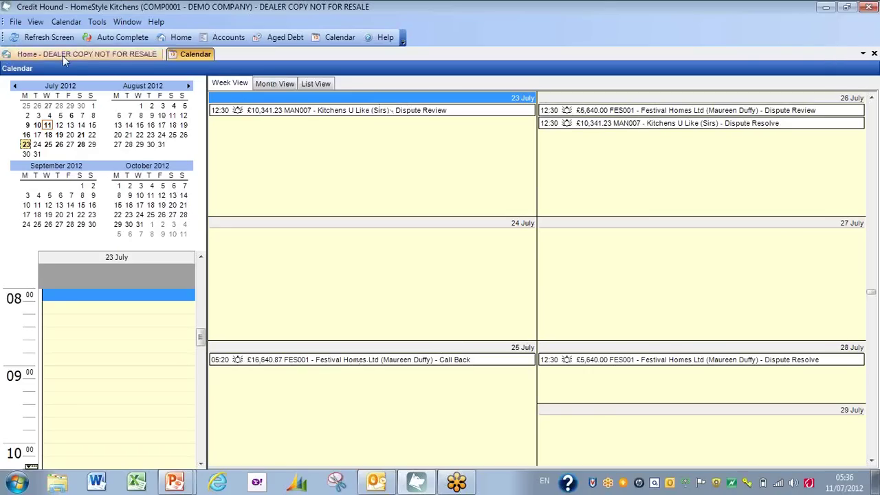
Open the Pre-emptive Letter rule for editing and look over its criteria and actions
left_click(65, 22)
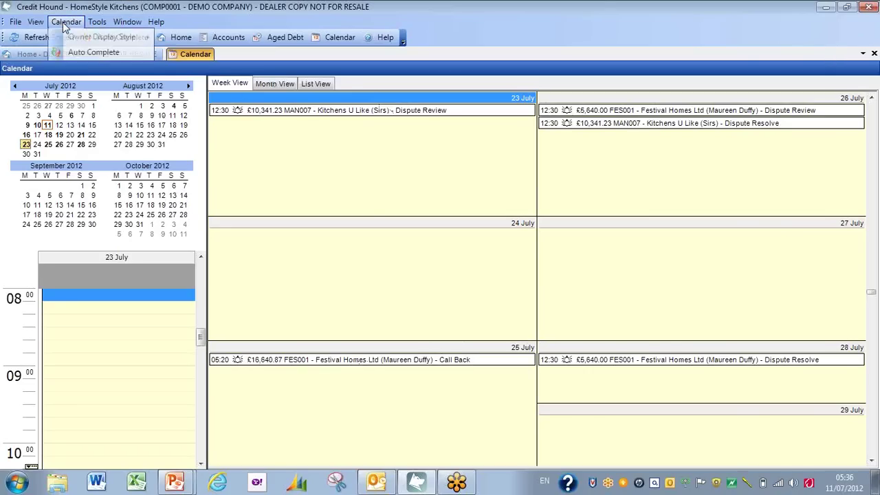
left_click(97, 22)
left_click(97, 22)
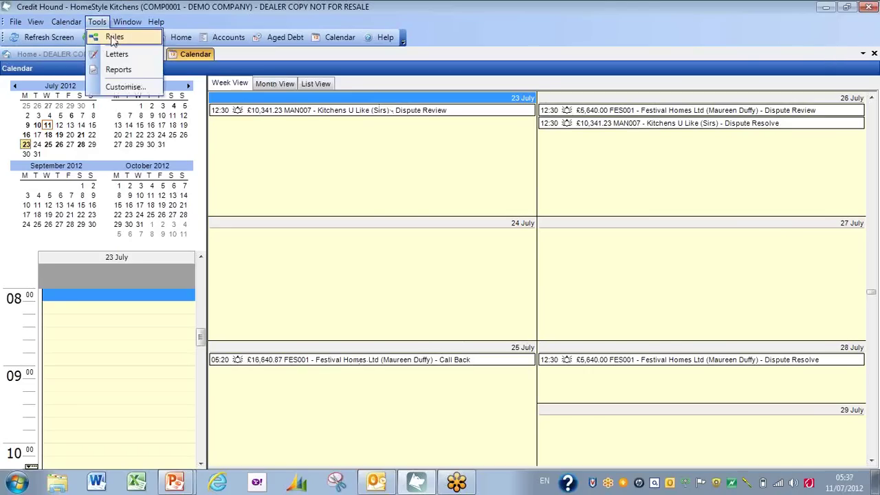
left_click(113, 38)
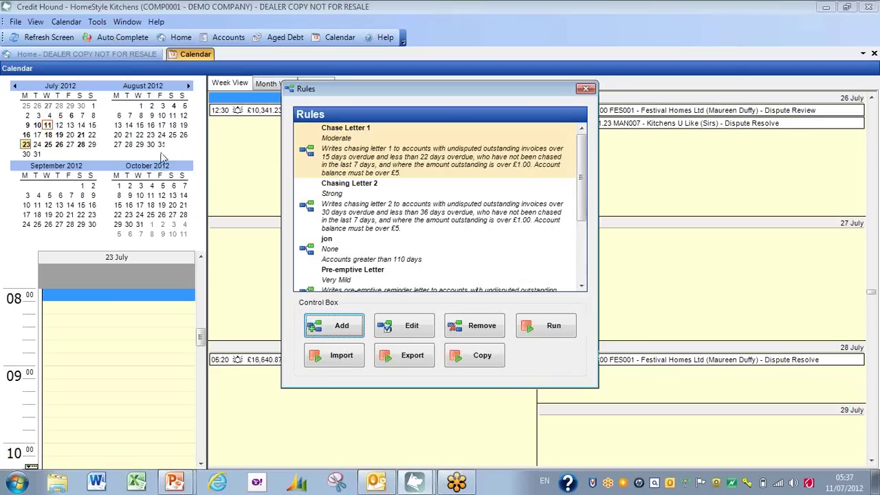
left_click(580, 287)
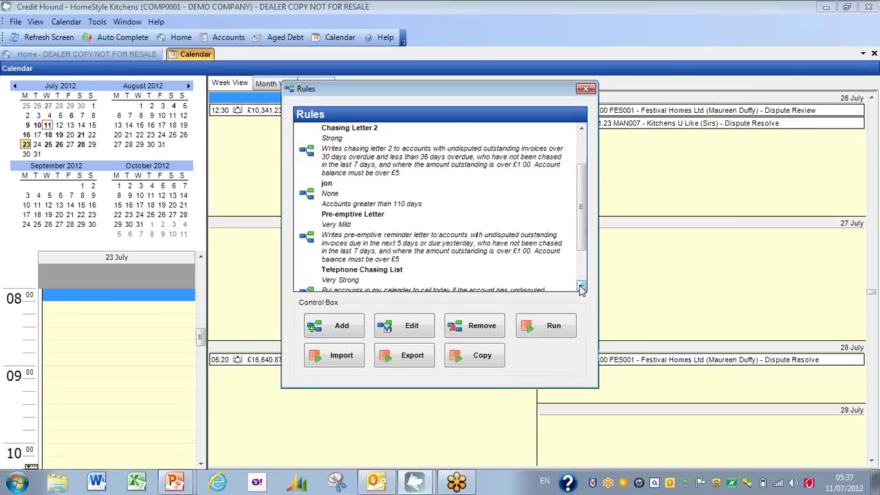
left_click(342, 232)
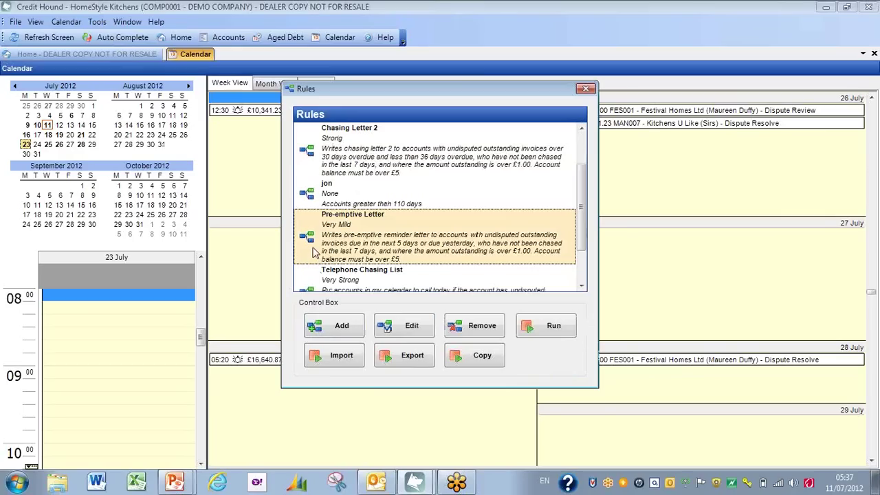
left_click(405, 331)
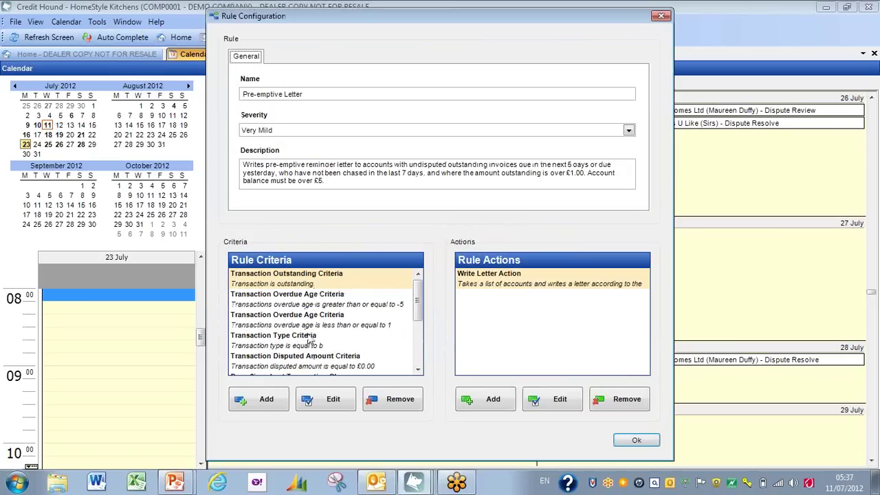
mouse_move(417, 309)
left_mouse_down()
mouse_move(421, 328)
mouse_move(419, 292)
left_mouse_up()
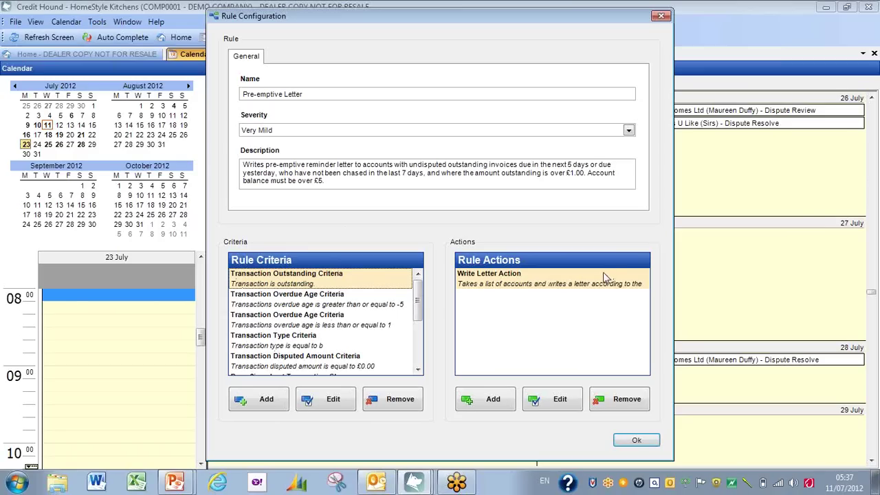
Add a Write a Diary Entry action with 2 cooling off days and a reminder to the Pre-emptive Letter rule, and save the rule
left_click(486, 404)
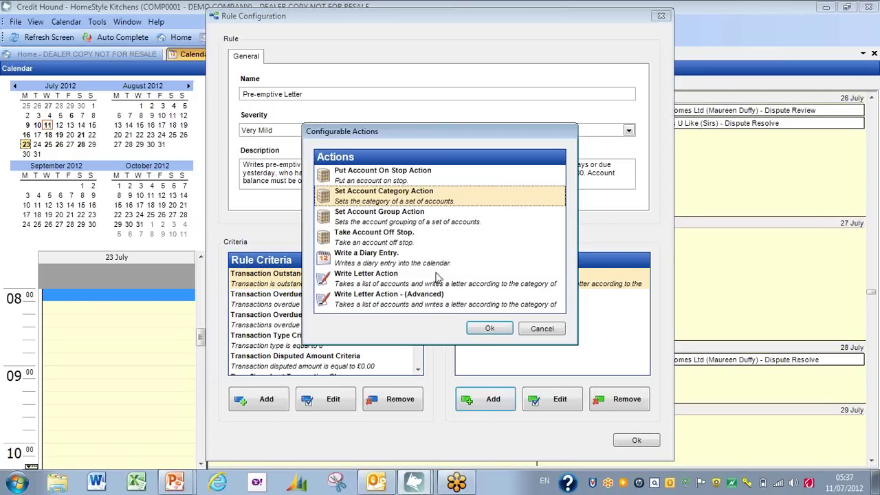
left_click(360, 261)
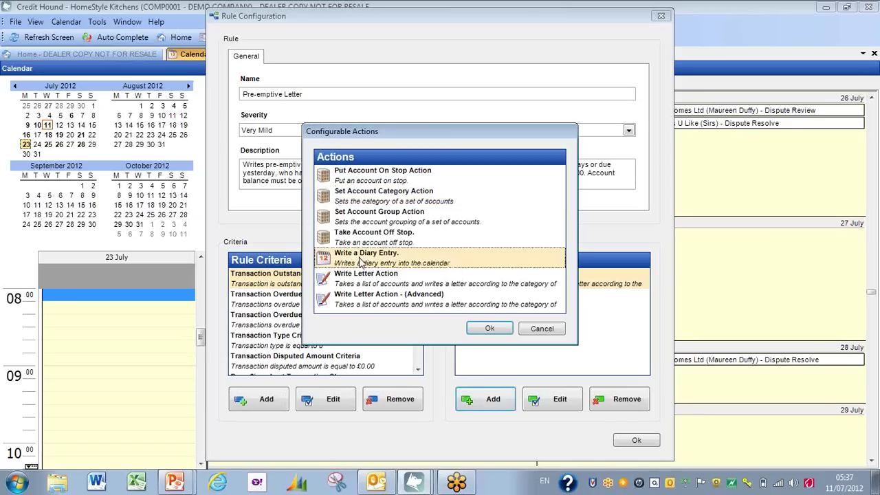
left_click(484, 329)
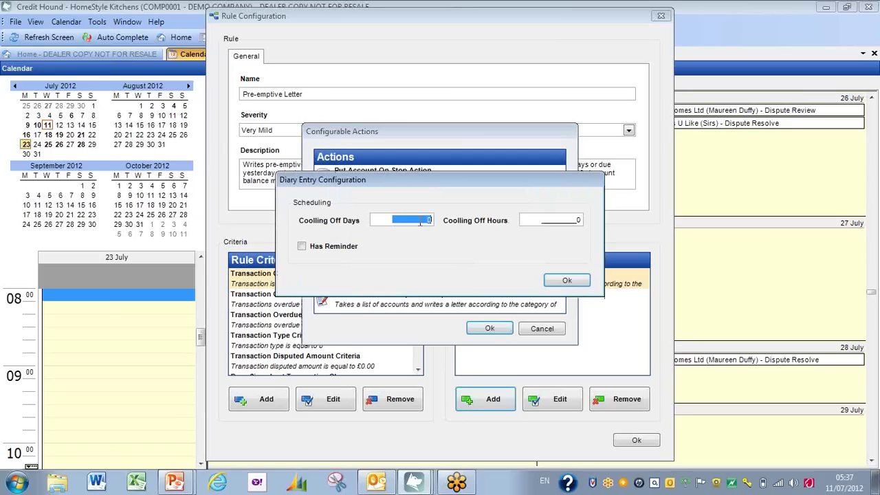
left_click_drag(420, 220, 433, 221)
type("2")
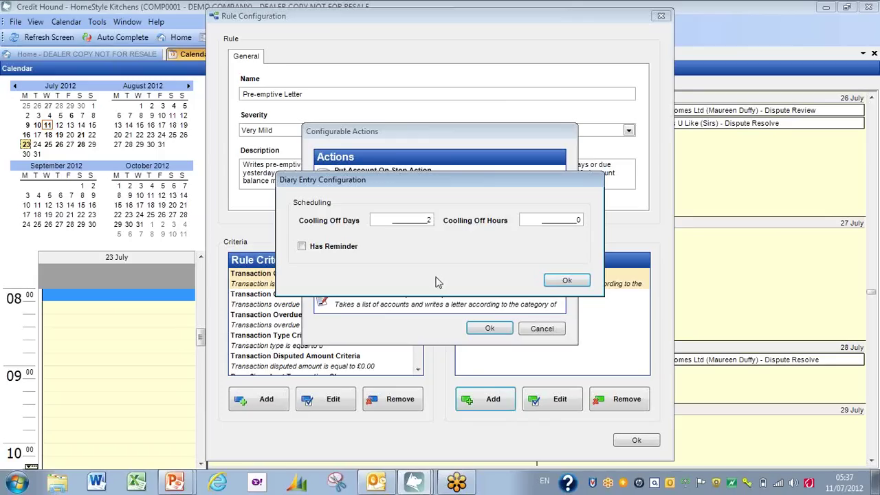
left_click(311, 249)
left_click(563, 281)
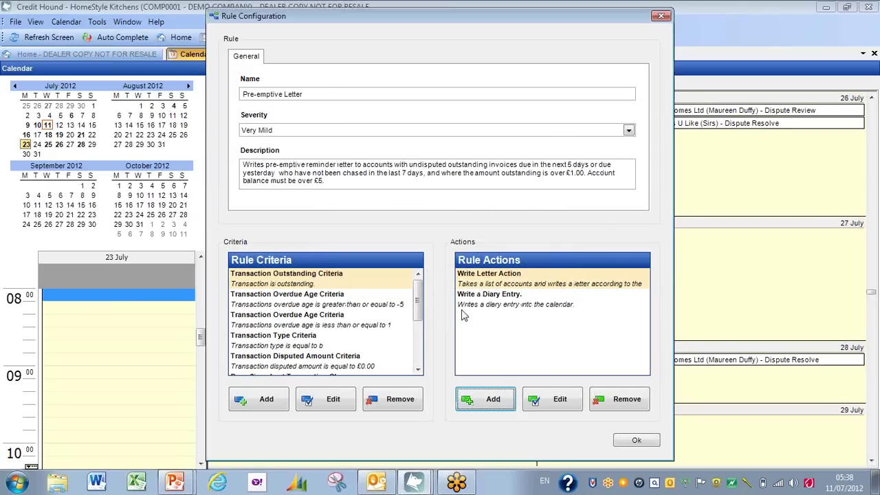
left_click(634, 441)
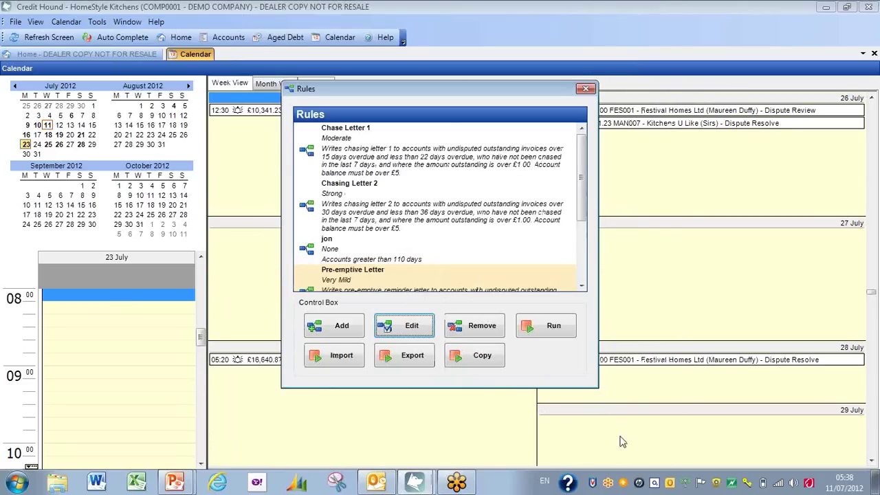
Run the Pre-emptive Letter rule without Future Homes Real Estate, George Grey Construction and Jim Murray Renovations, and print the letters
left_click(550, 327)
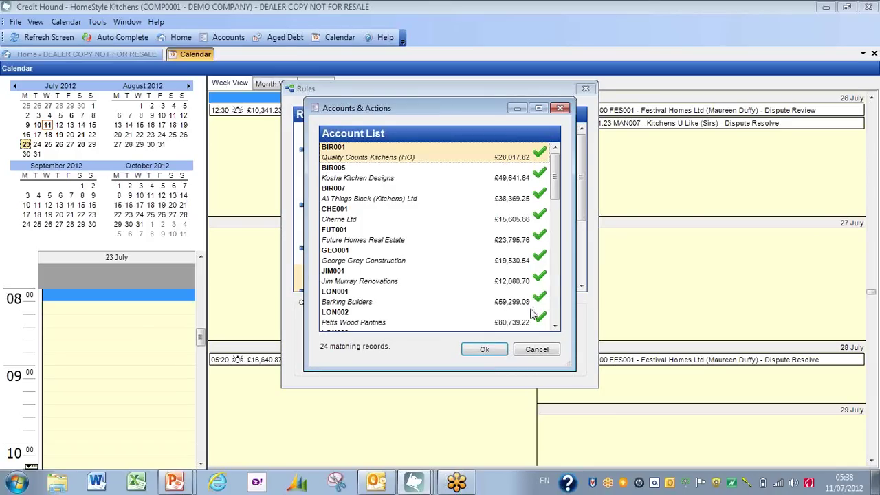
left_click(540, 236)
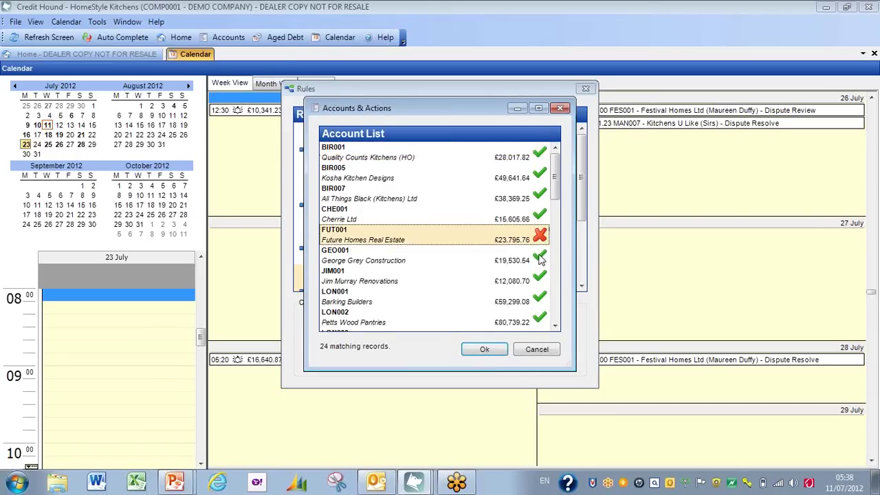
left_click(540, 256)
left_click(540, 277)
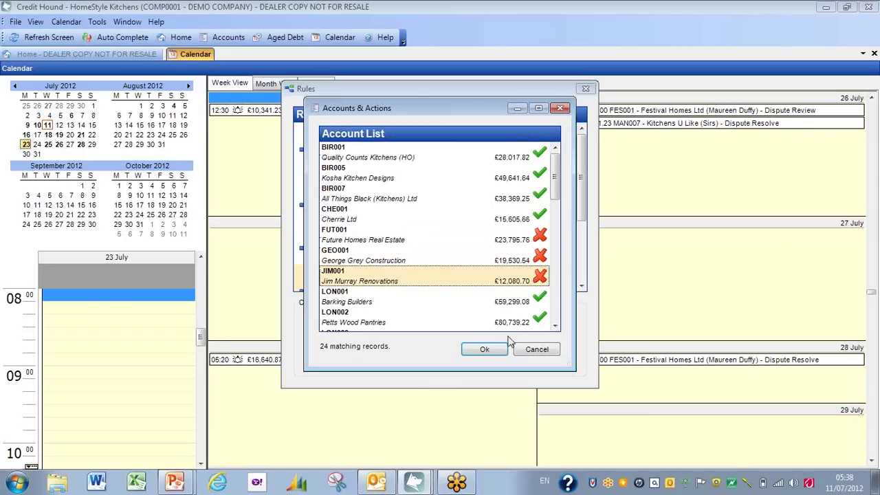
left_click(484, 349)
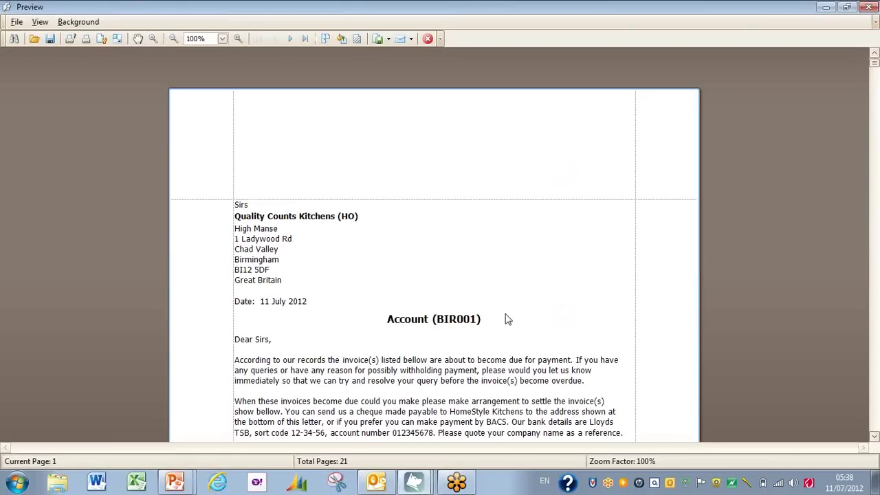
left_click(85, 38)
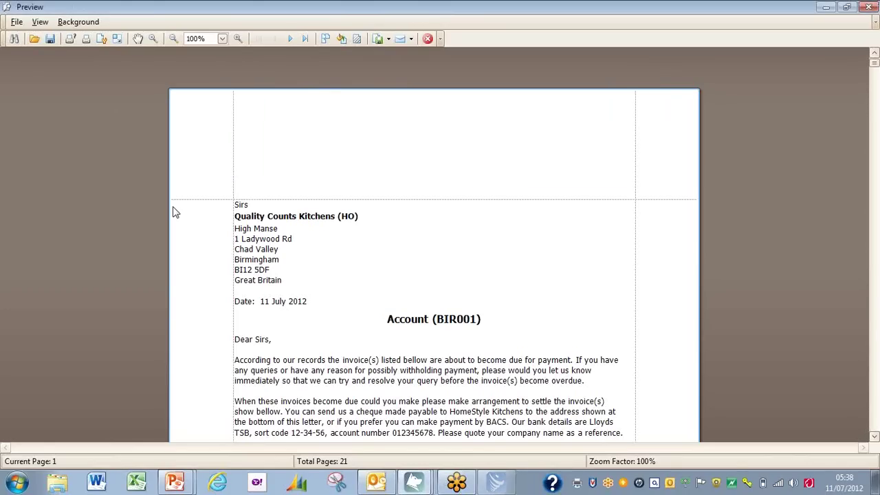
Switch to Outlook and open the draft reminder letter e-mail for Halstead Home Builders
left_click(378, 483)
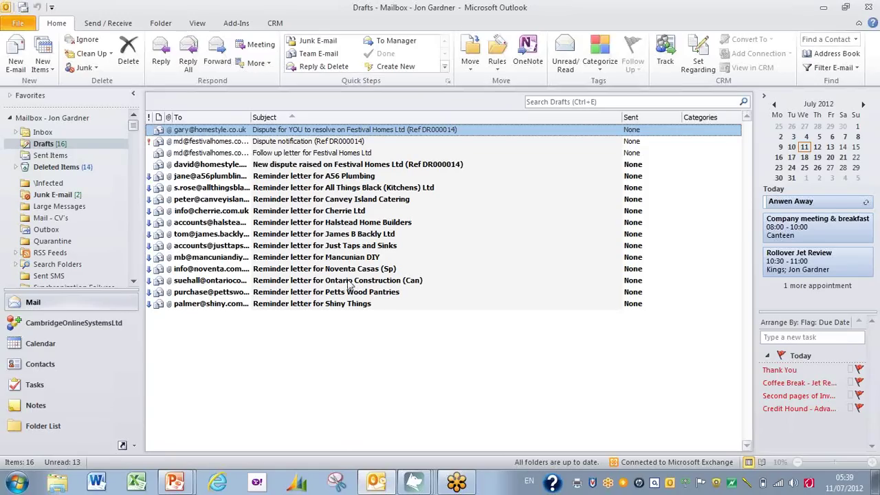
left_click(319, 225)
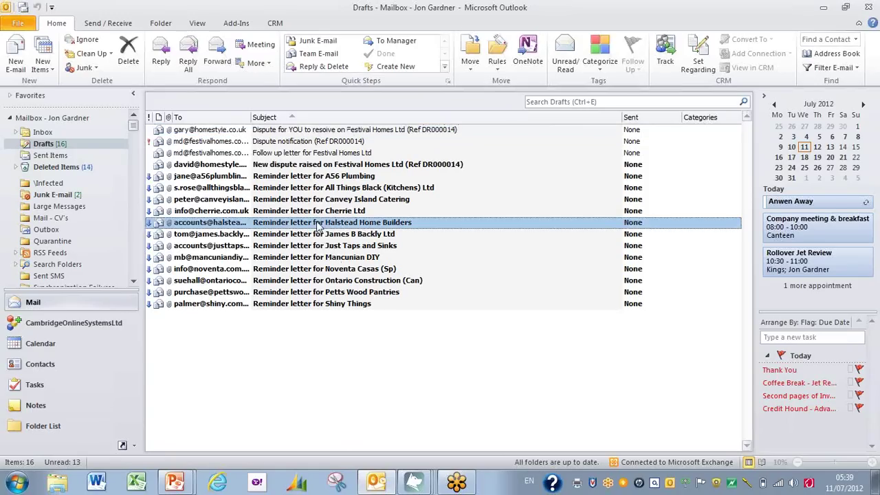
double_click(318, 224)
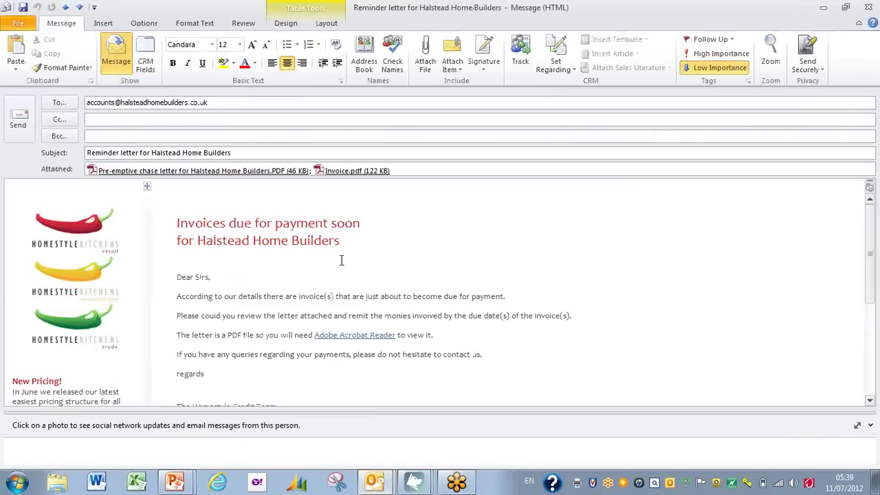
Read through the attached pre-emptive chase letter PDF, and close it and the Halstead Home Builders e-mail without saving changes
left_click(194, 172)
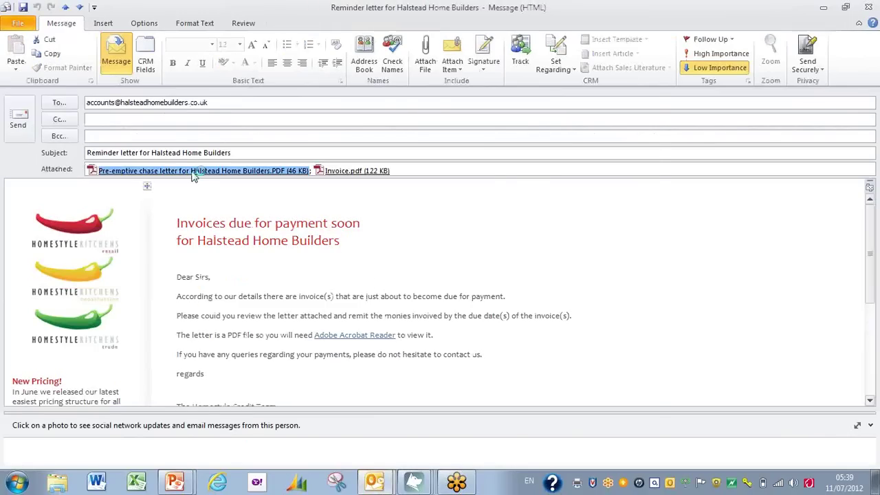
double_click(193, 172)
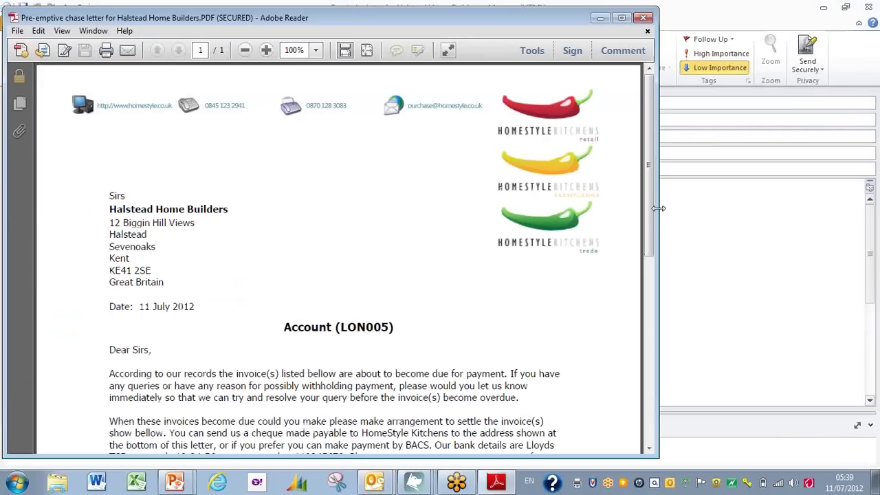
left_click_drag(654, 214, 651, 316)
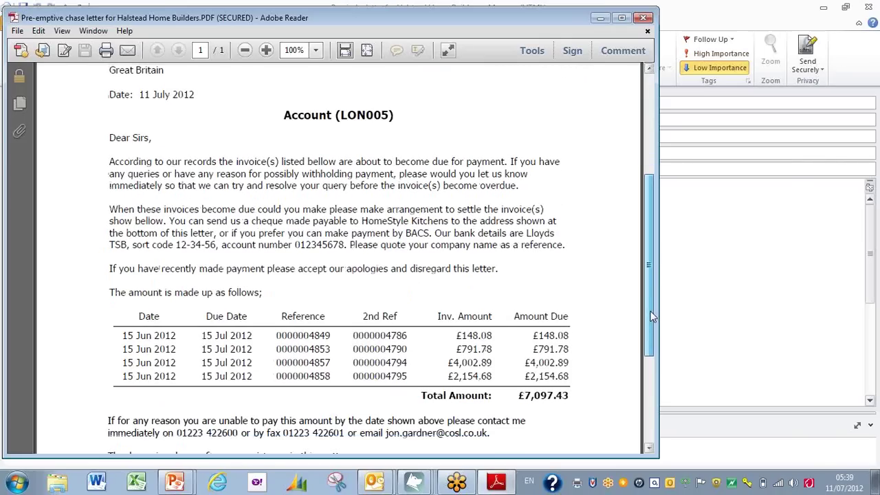
left_click_drag(652, 316, 635, 206)
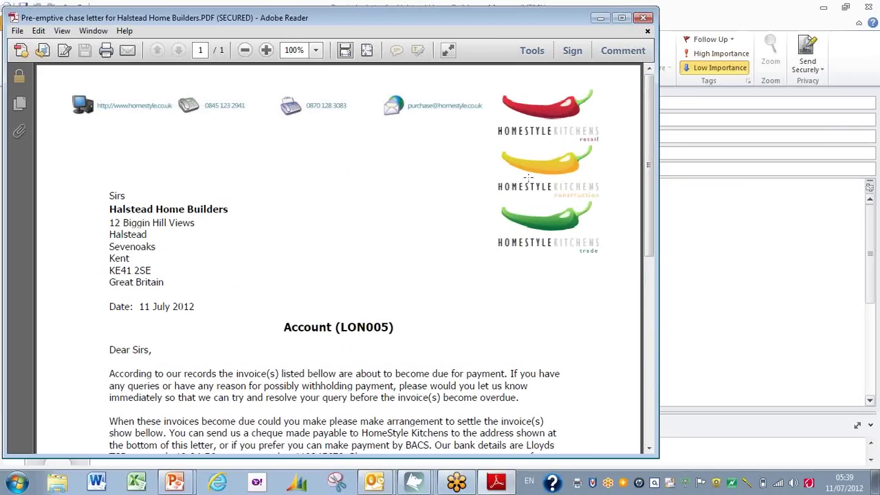
left_click(646, 21)
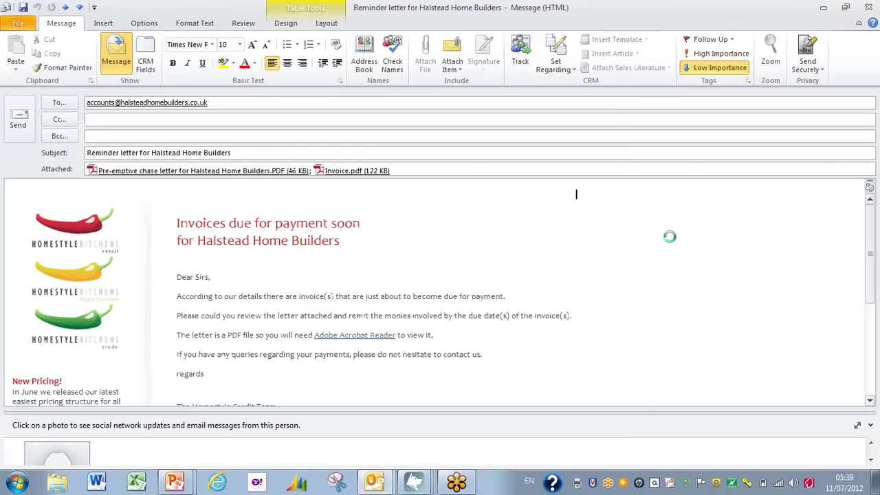
key("Escape")
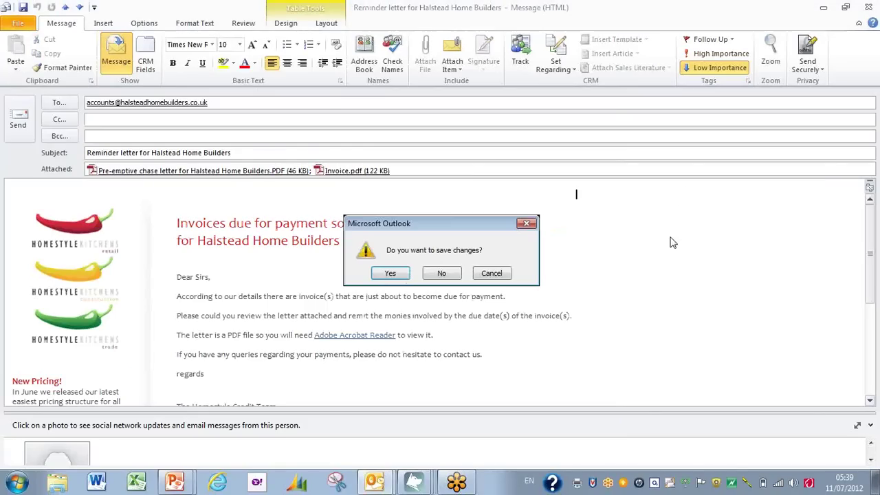
left_click(442, 273)
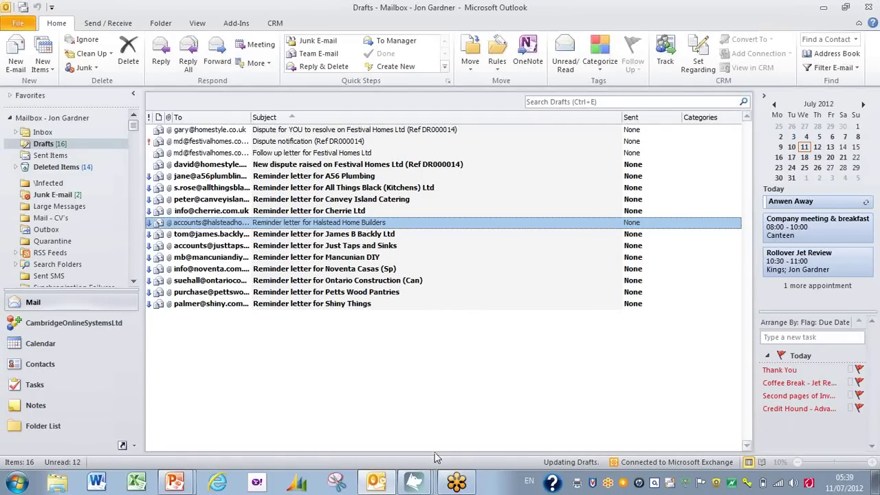
Return to Credit Hound, close the letter preview, and acknowledge the completed rule and close the Rules window
mouse_move(413, 481)
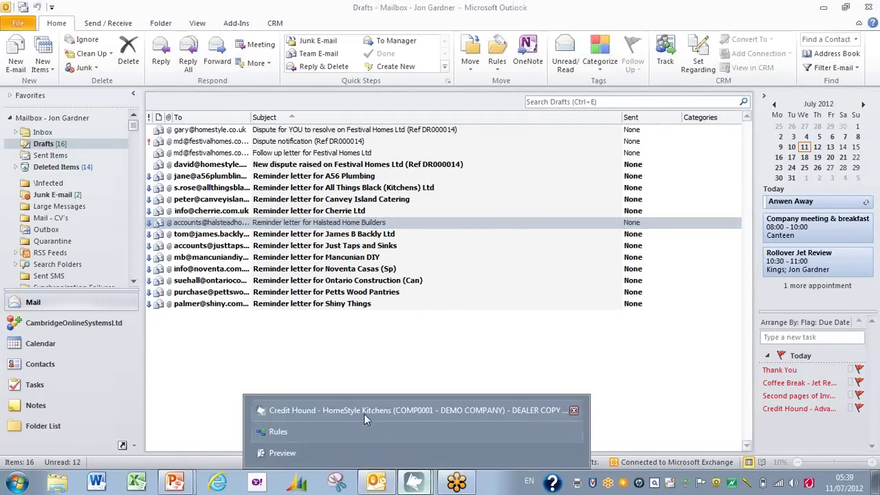
left_click(300, 409)
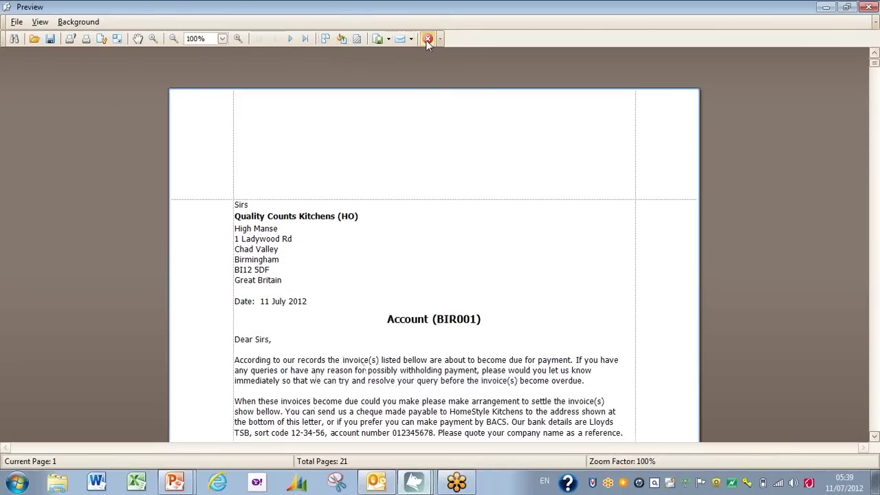
left_click(426, 39)
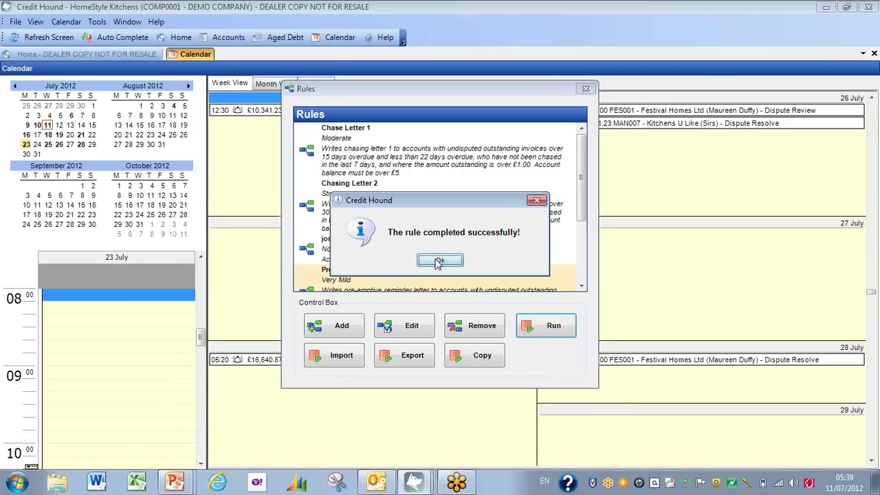
left_click(436, 261)
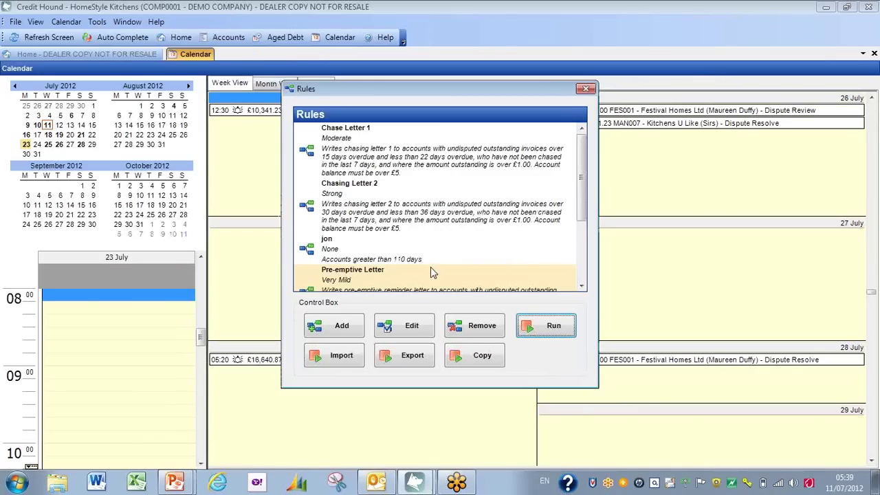
left_click(584, 89)
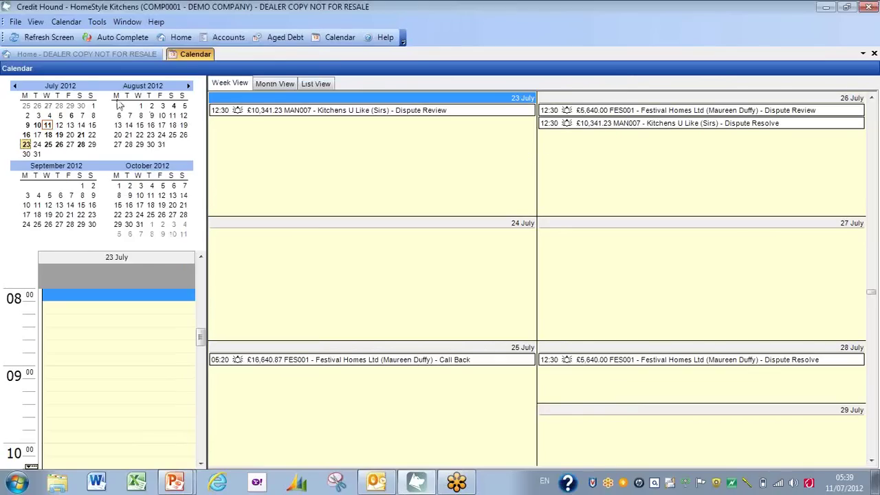
Refresh the calendar and bring up the list of open PowerPoint windows
left_click(59, 38)
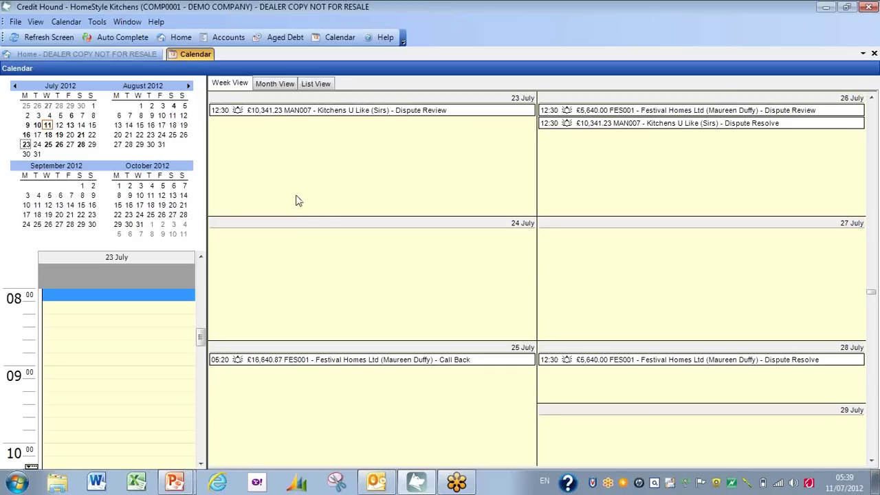
left_click(48, 40)
mouse_move(174, 483)
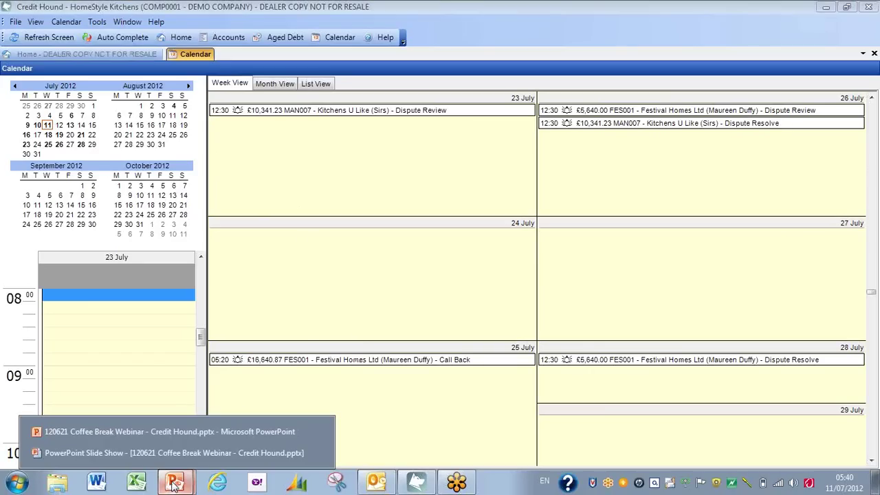